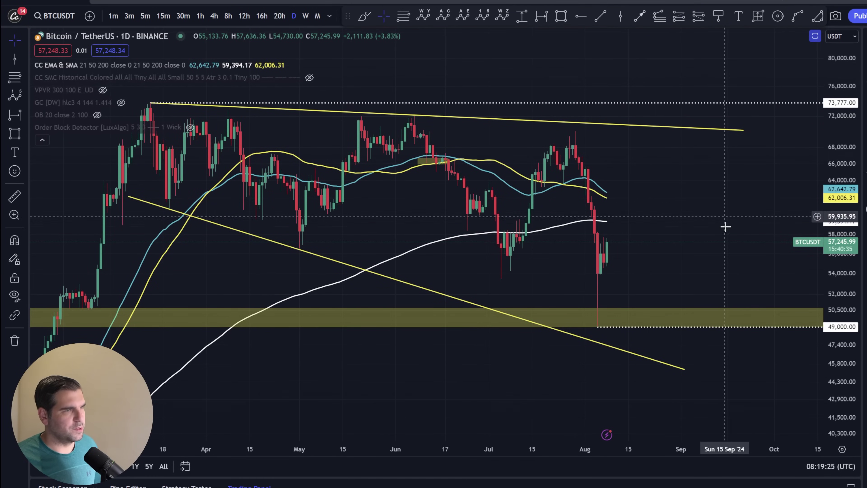
- Switch the Bitcoin chart to the 4-hour timeframe and adjust the price scale around the recent drop and rebound
left_click_drag(720, 234, 730, 240)
left_click_drag(836, 290, 837, 230)
left_click_drag(753, 250, 720, 242)
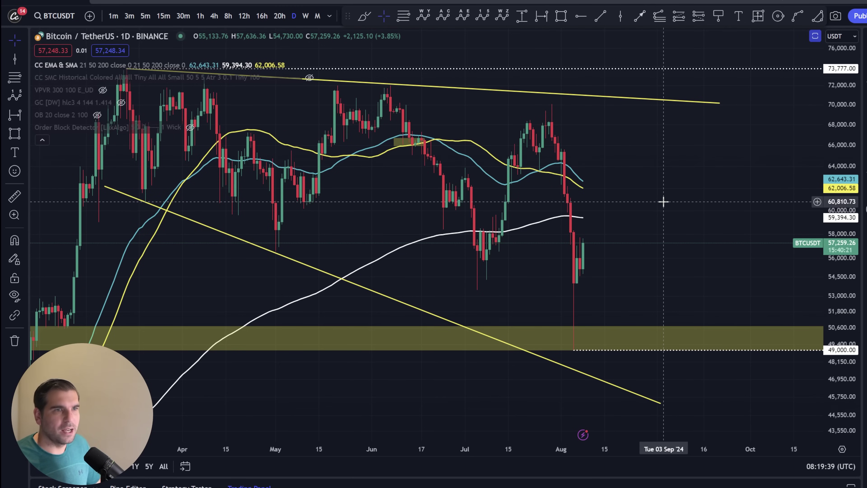
left_click_drag(611, 174, 631, 172)
scroll(563, 188, "up", 3)
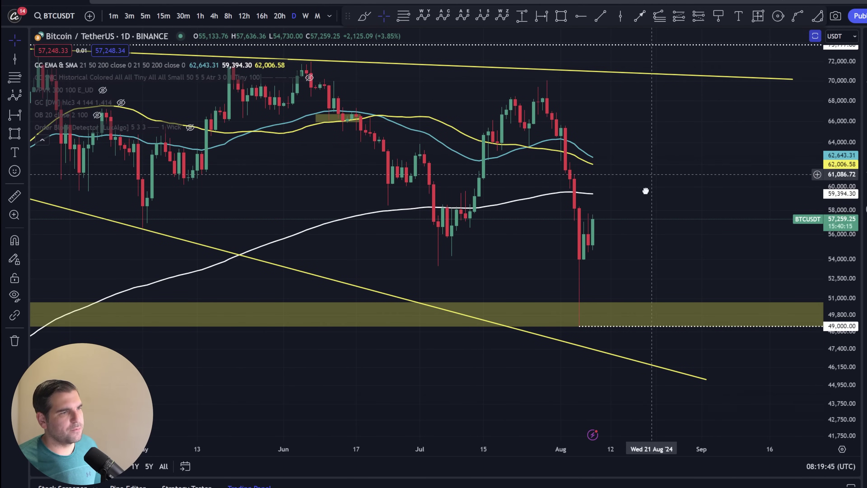
left_click_drag(644, 188, 637, 202)
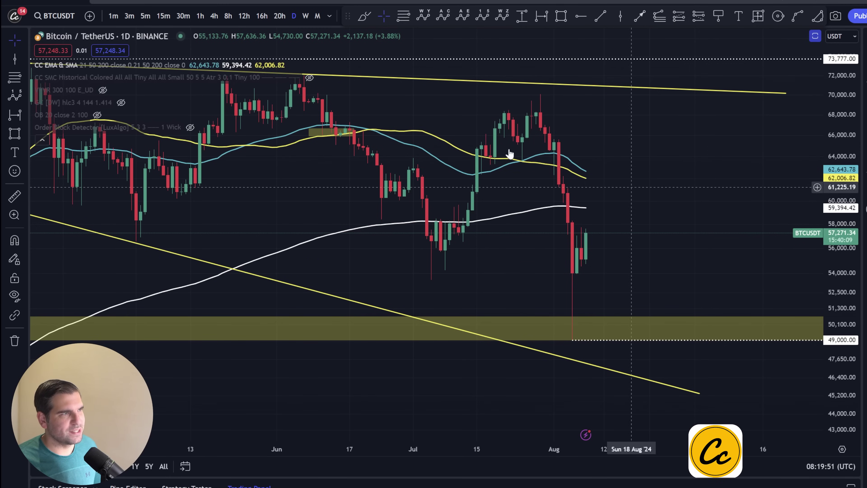
left_click(215, 18)
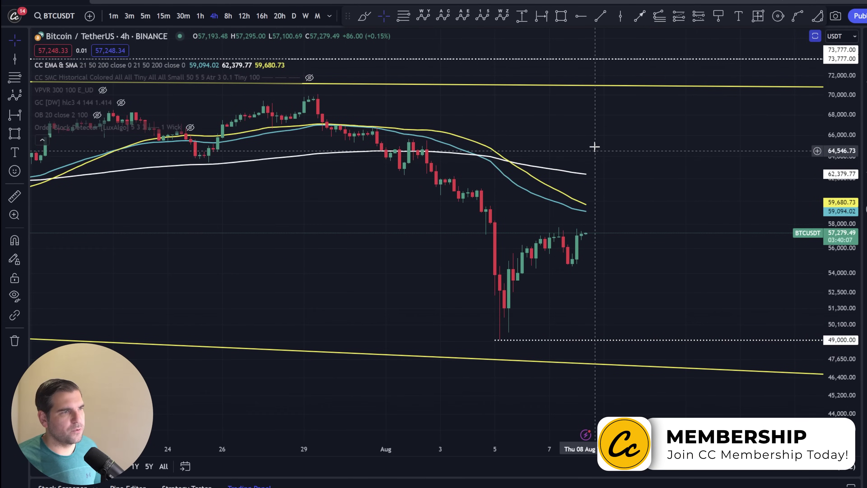
left_click_drag(846, 333, 831, 302)
left_click_drag(747, 345, 710, 325)
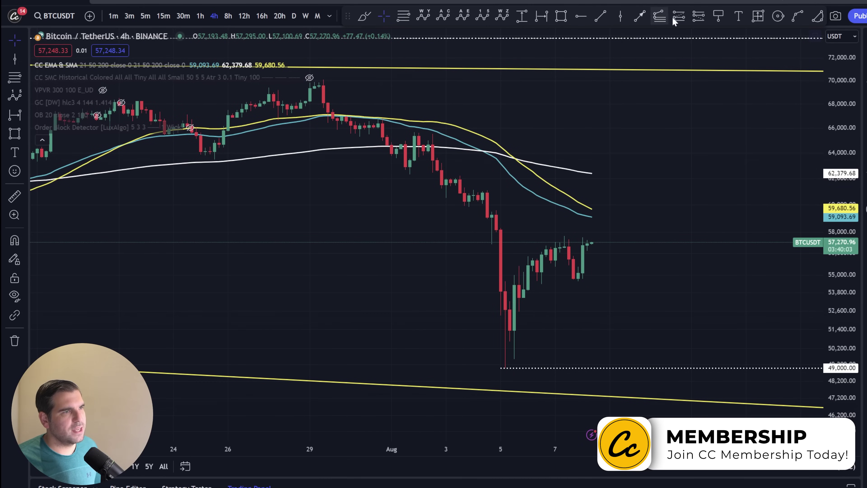
- Draw a resistance rectangle between 59,650.00 and 58,449.46, starting at 7 July 2024 and extending to about 15 August
left_click(777, 16)
left_click_drag(509, 155, 528, 160)
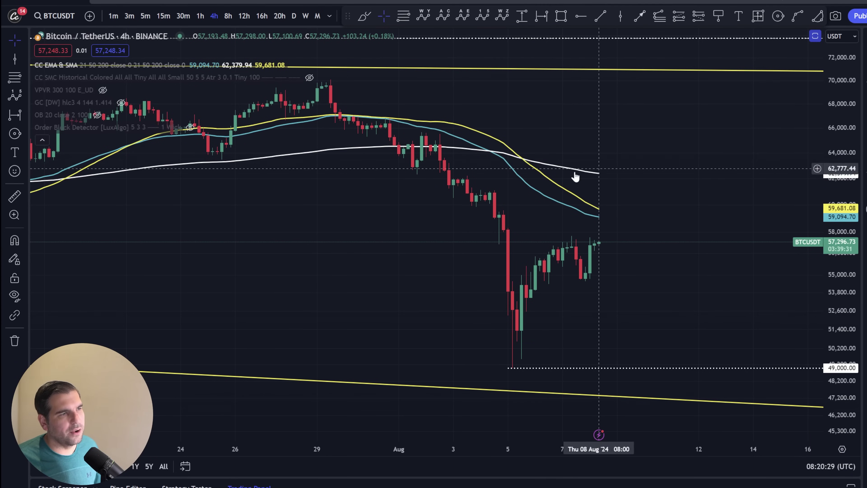
scroll(606, 228, "down", 3)
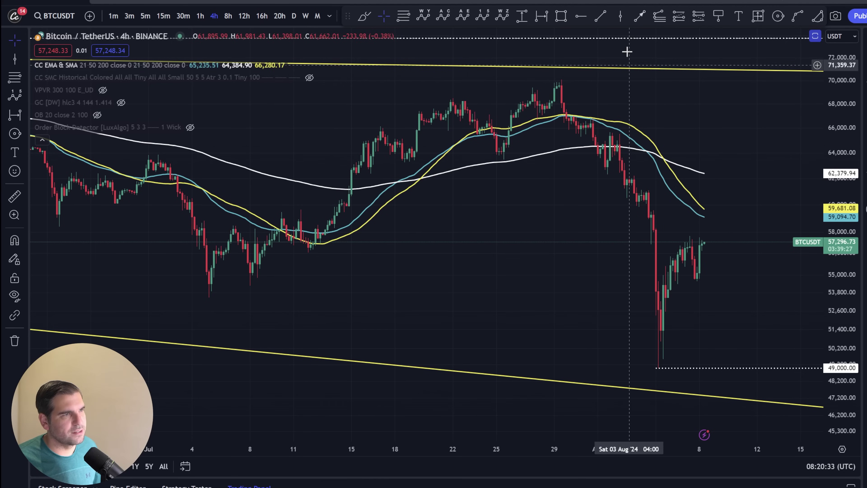
left_click(560, 16)
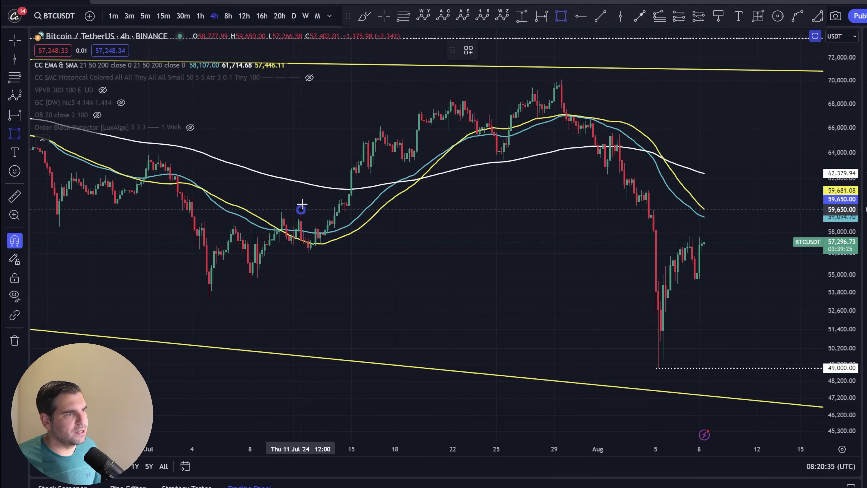
left_click_drag(301, 209, 234, 224)
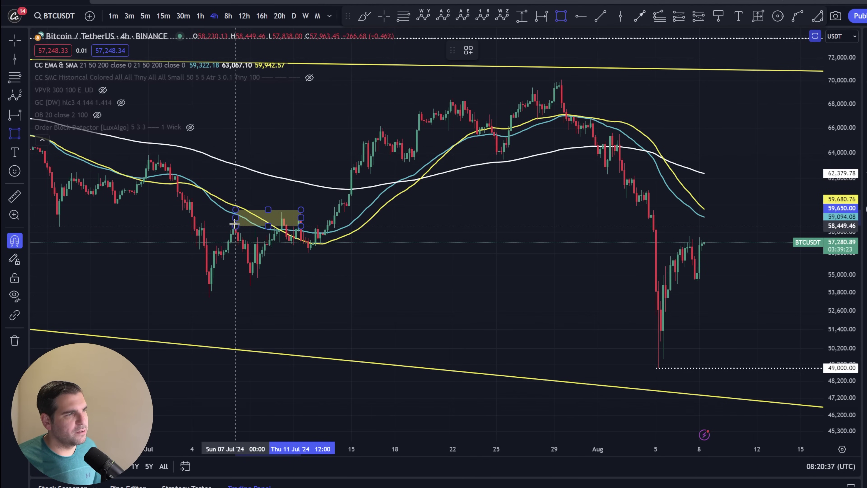
left_click_drag(301, 218, 801, 233)
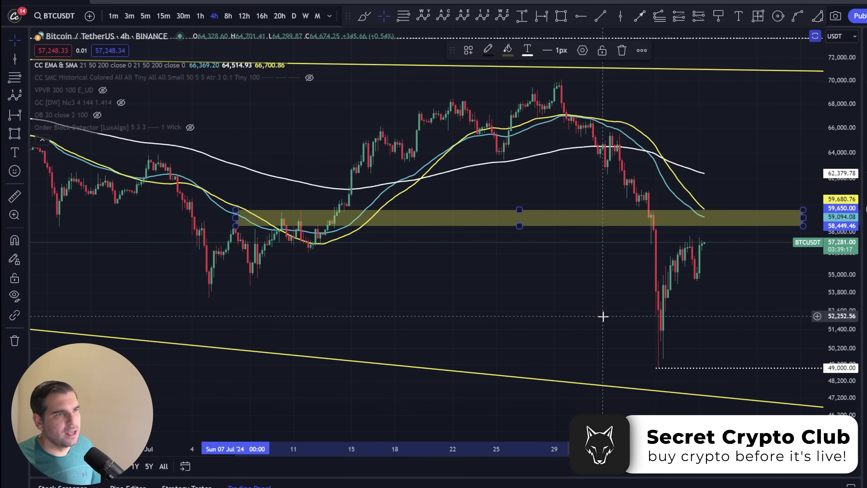
- Examine the 4-hour rebound below the resistance zone and briefly bring up the sRSI indicator pane
scroll(602, 316, "up", 3)
left_click_drag(668, 296, 663, 300)
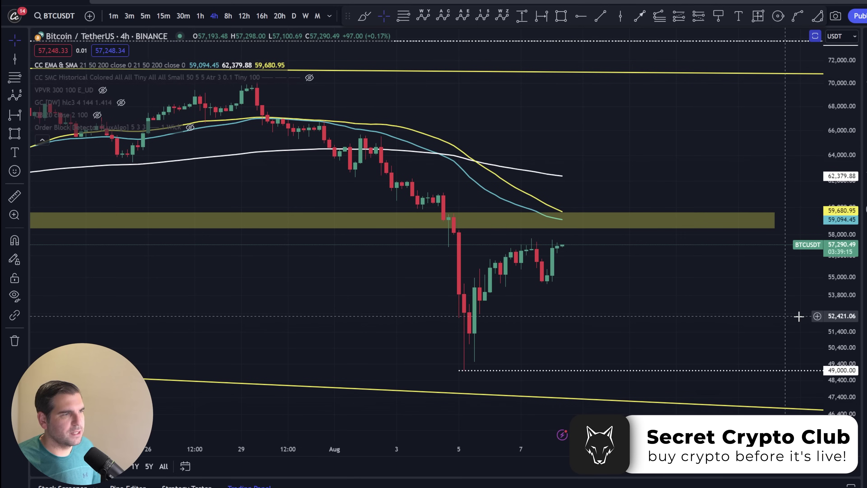
left_click_drag(853, 291, 832, 97)
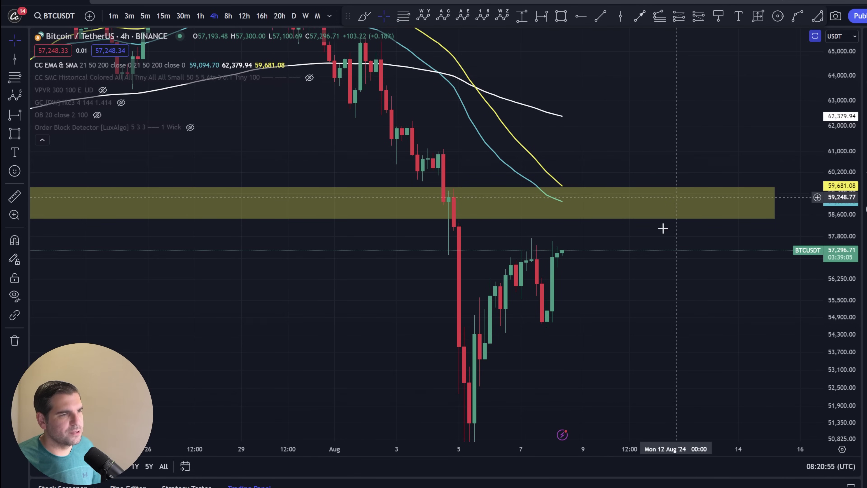
left_click_drag(644, 306, 655, 251)
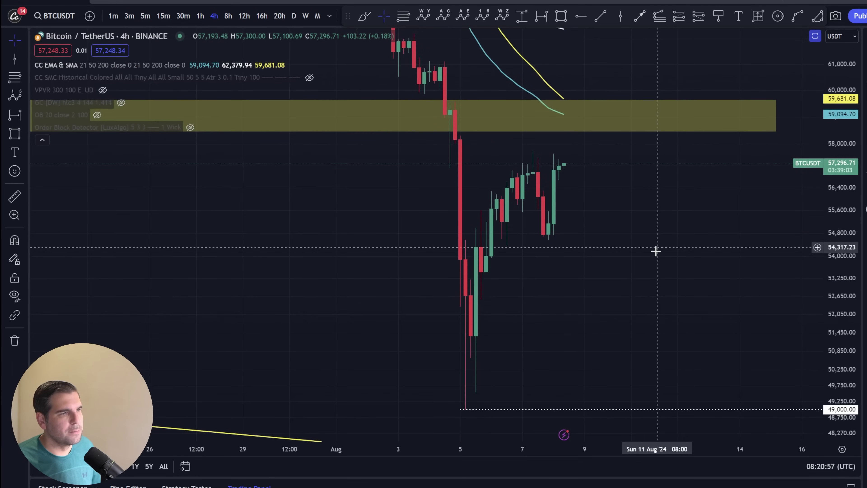
double_click(663, 261)
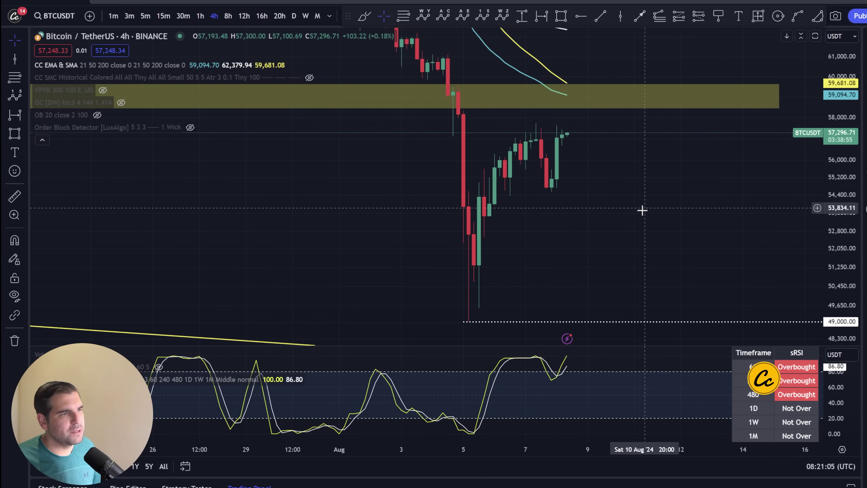
left_click_drag(640, 207, 602, 172)
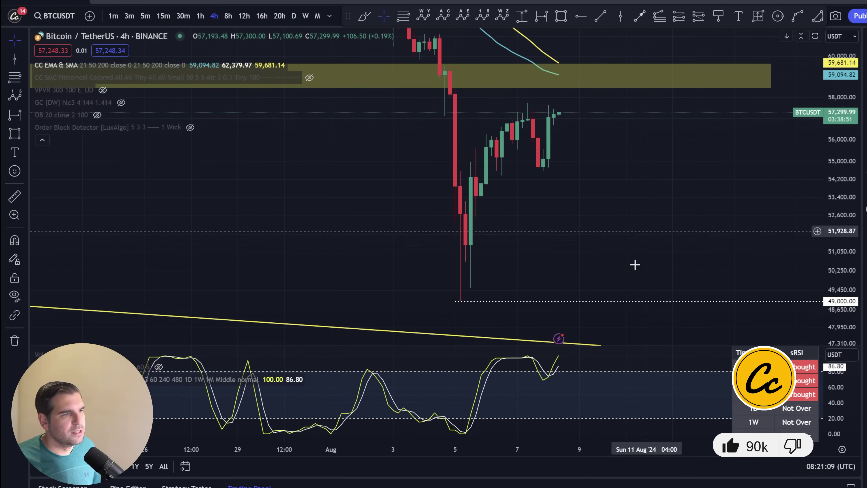
double_click(631, 221)
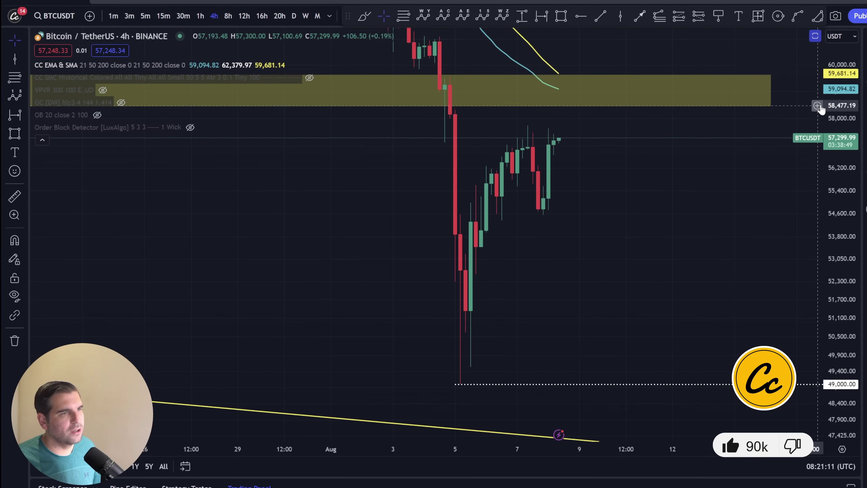
- Widen the visible price range and switch the chart back to the daily timeframe
left_click_drag(837, 106, 838, 326)
left_click_drag(613, 232, 624, 280)
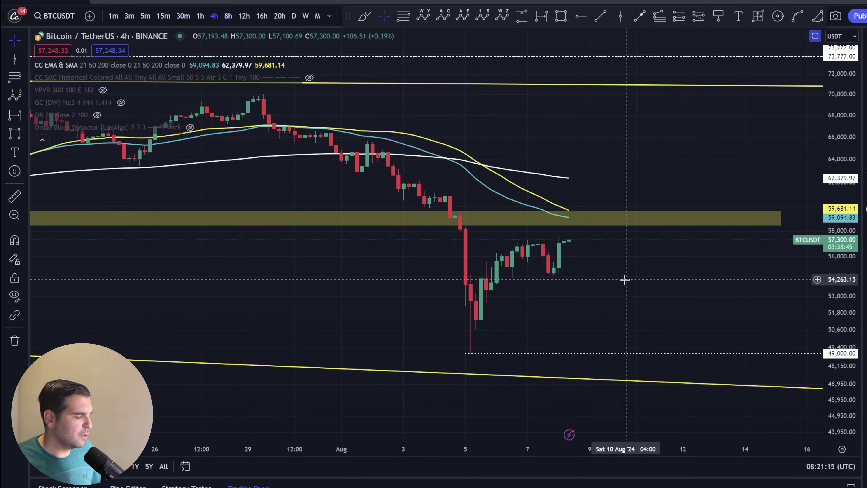
scroll(618, 271, "down", 3)
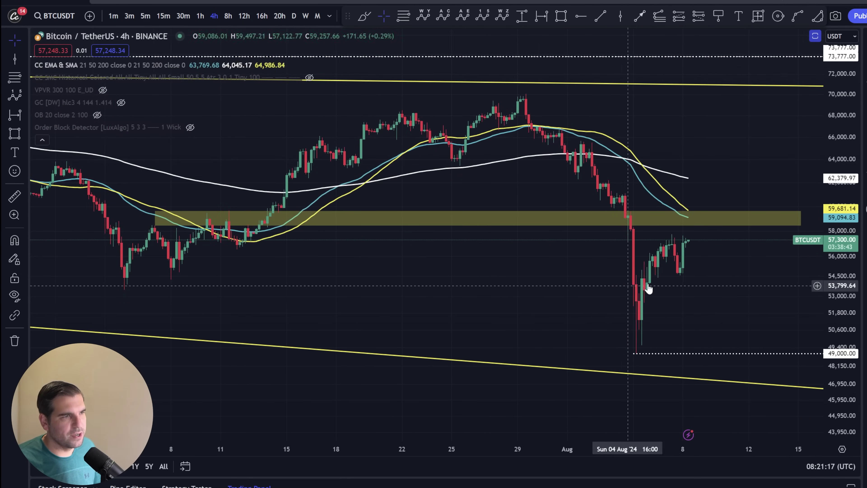
left_click_drag(603, 282, 613, 314)
scroll(332, 290, "down", 1)
left_click_drag(319, 297, 331, 272)
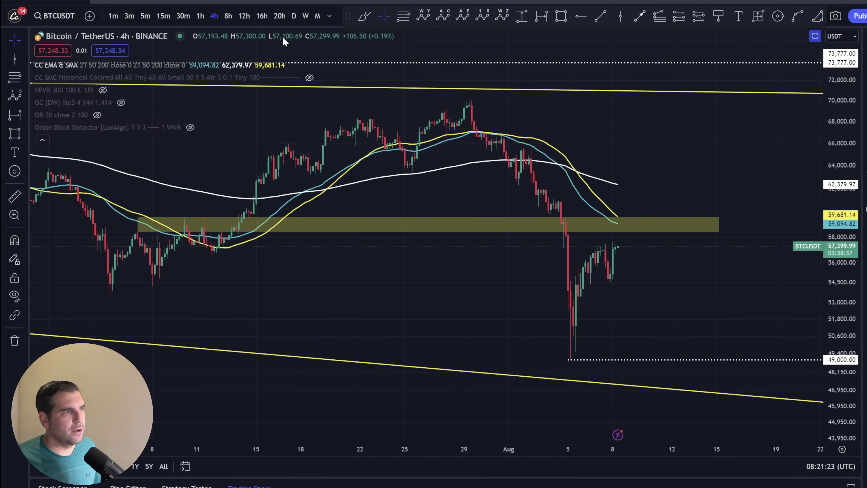
left_click(294, 16)
- Extend the end of the resistance rectangle to 25 August 2024 on the daily chart
scroll(607, 261, "up", 5)
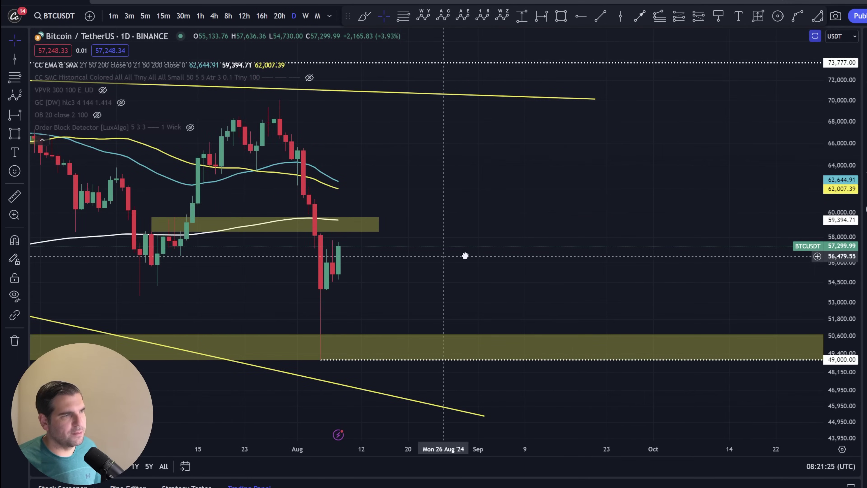
scroll(642, 248, "up", 2)
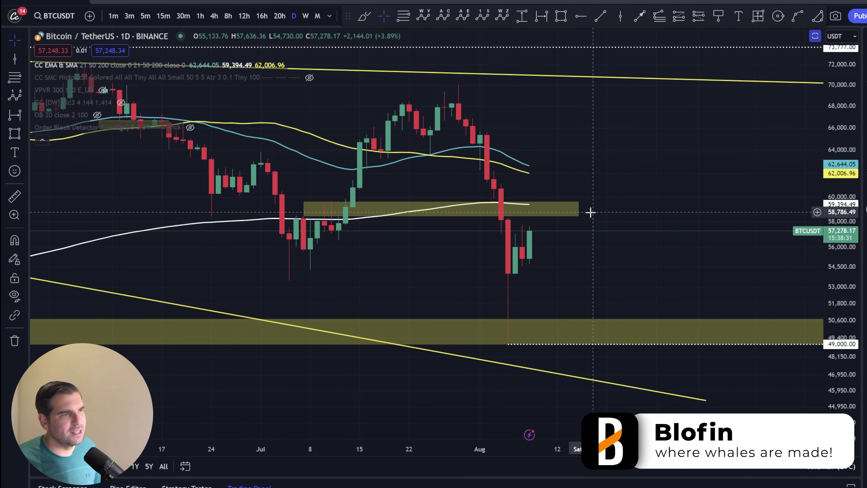
left_click_drag(581, 209, 650, 201)
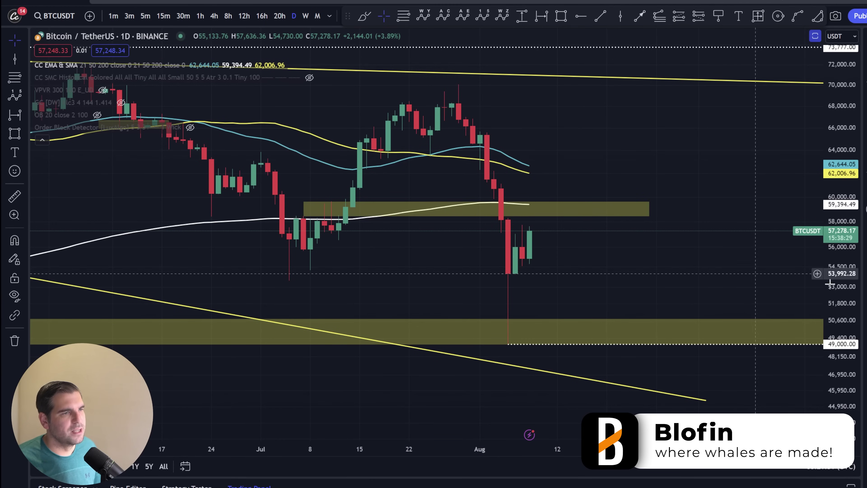
- Extend the start of the resistance rectangle back to 4 July 2024
left_click_drag(833, 99, 833, 34)
left_click_drag(646, 267, 760, 260)
scroll(658, 221, "up", 4)
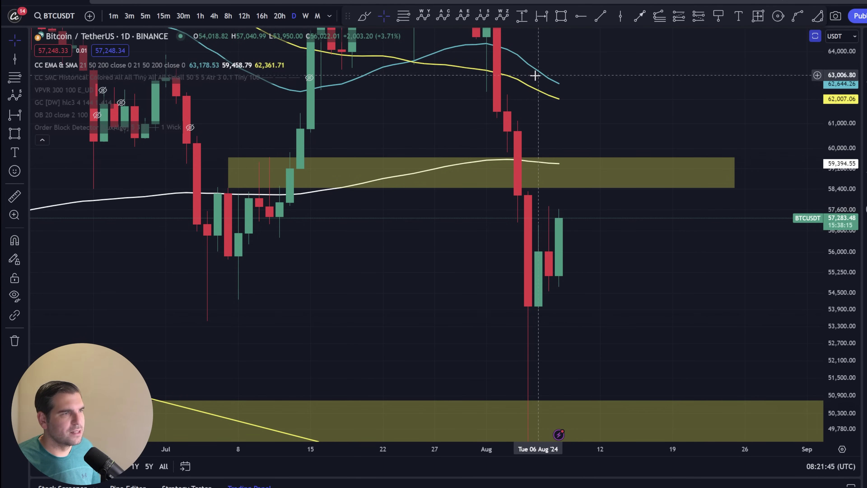
left_click(658, 165)
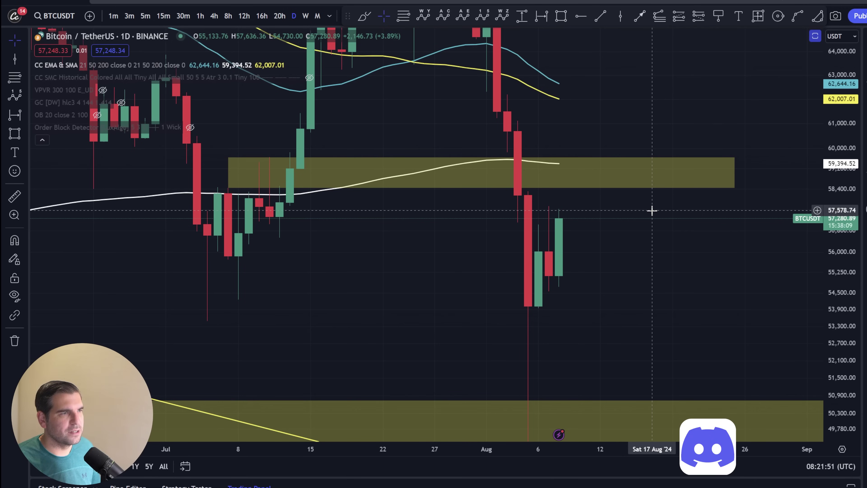
left_click_drag(842, 267, 841, 321)
scroll(615, 211, "down", 5)
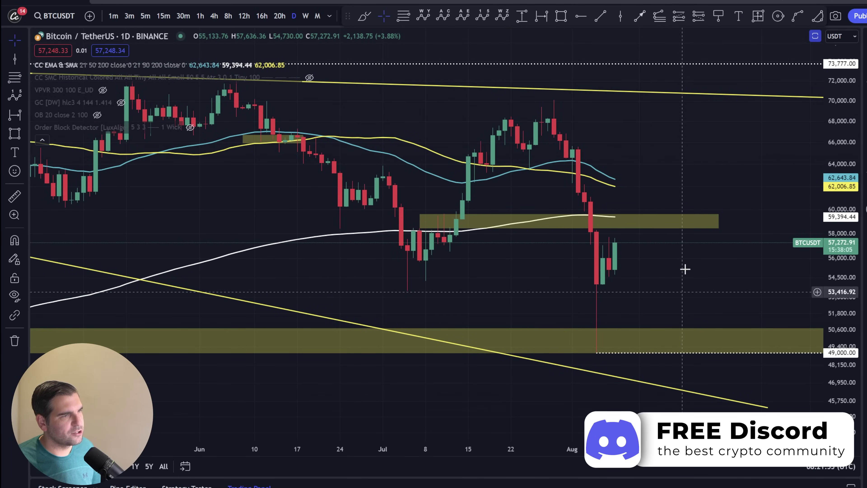
left_click(719, 222)
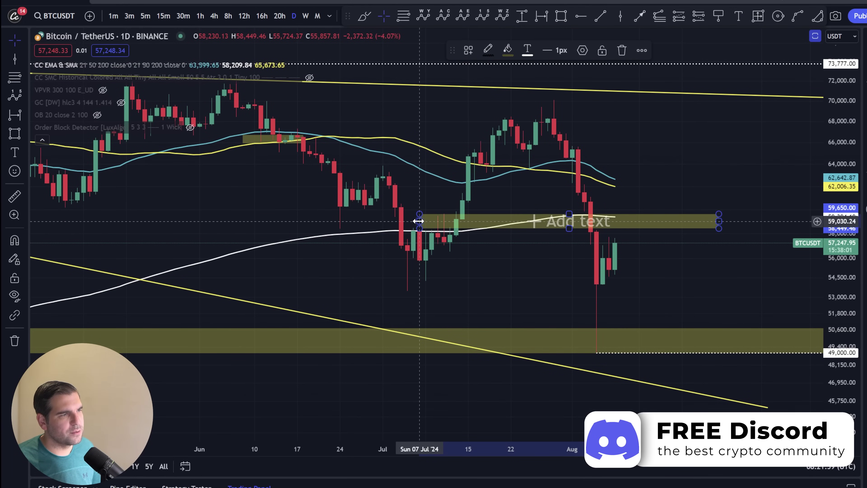
left_click_drag(418, 221, 401, 221)
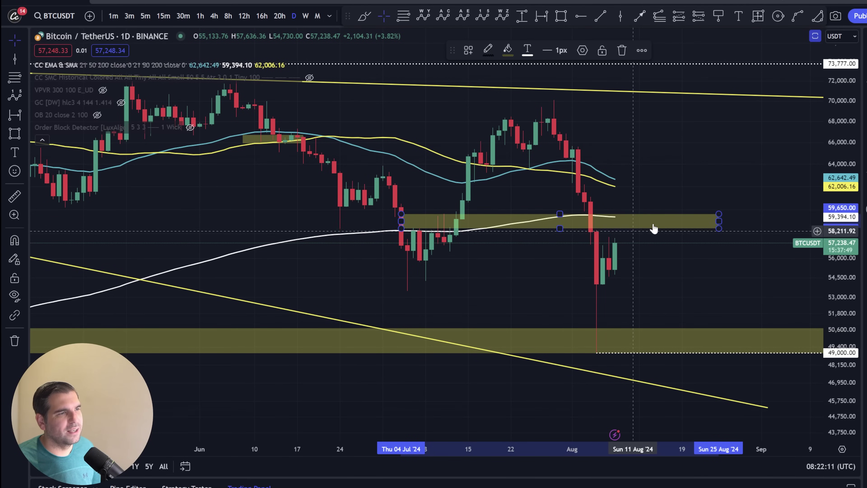
left_click(677, 268)
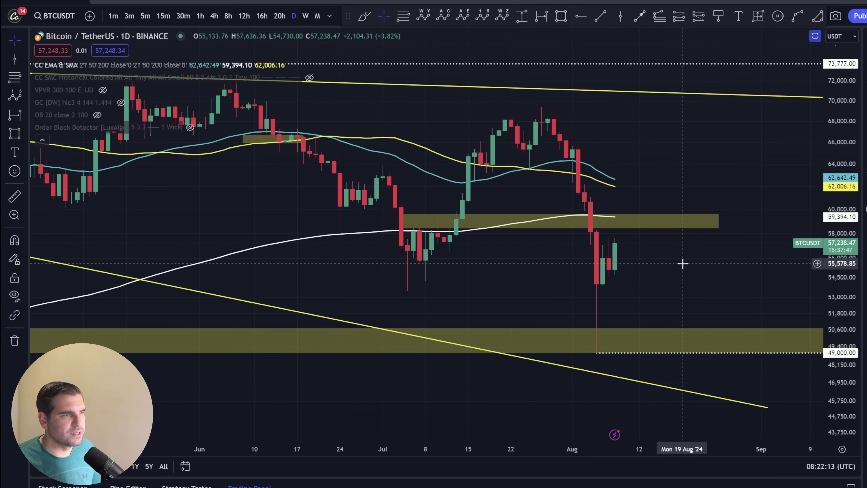
- Examine the daily price against the resistance zone and lower trendline, and restore the sRSI pane to check momentum
left_click_drag(674, 181, 673, 192)
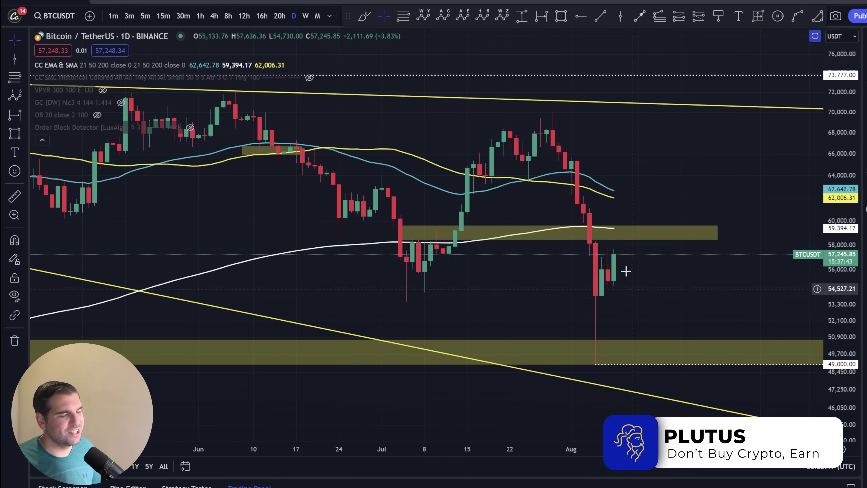
left_click_drag(676, 293, 734, 263)
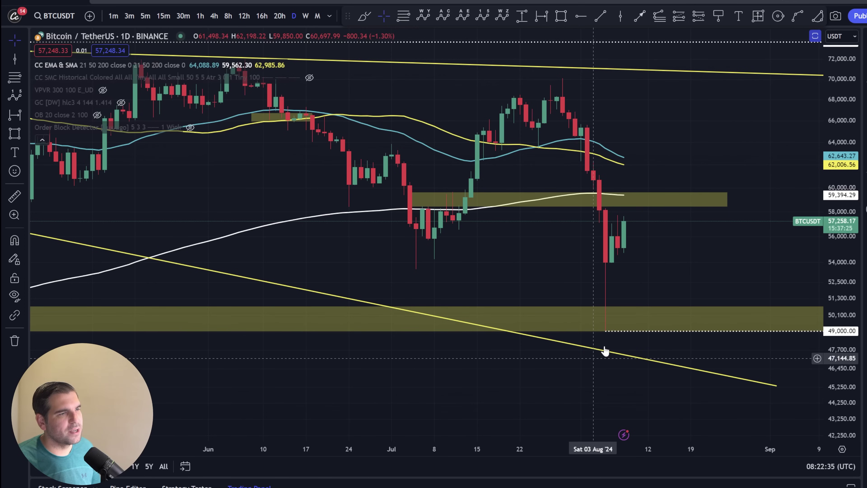
left_click_drag(648, 265, 640, 274)
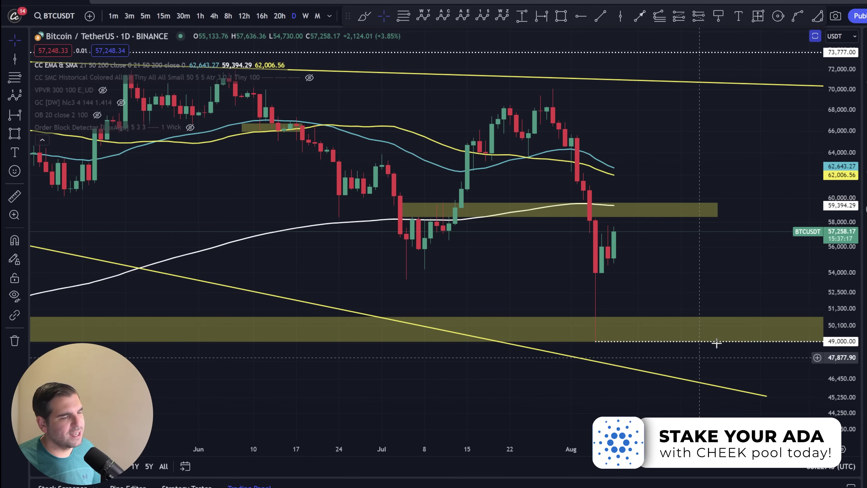
left_click_drag(696, 268, 711, 297)
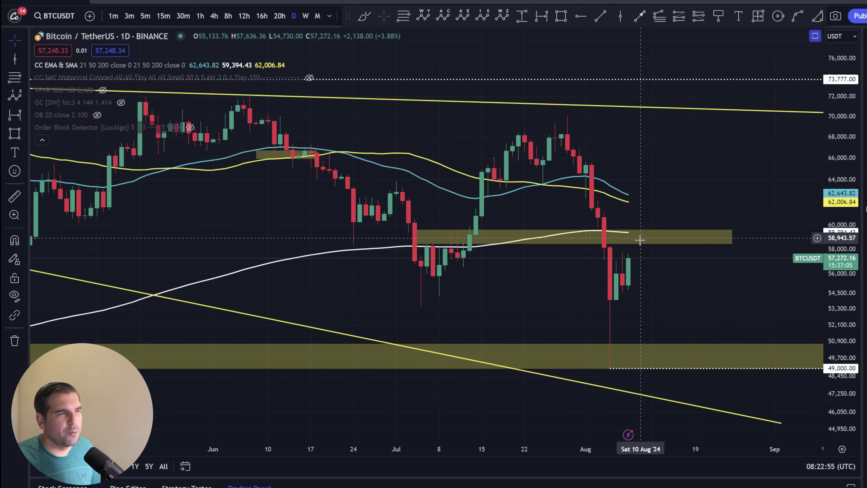
left_click(469, 243)
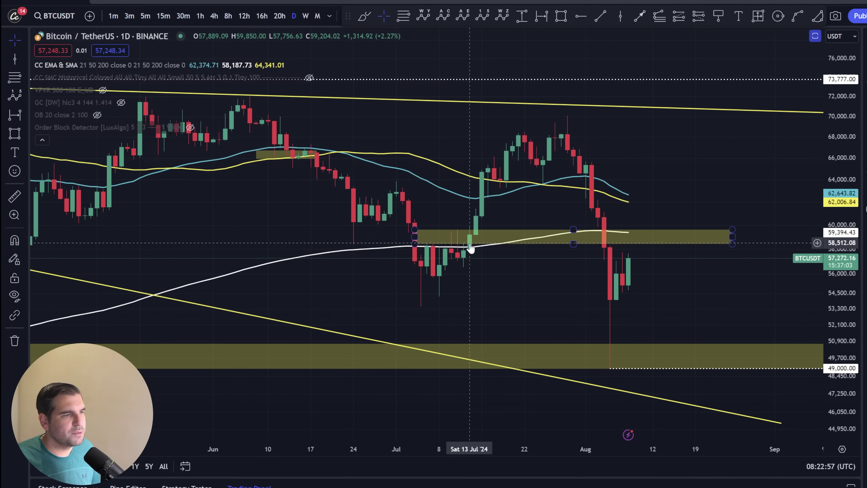
left_click(471, 249)
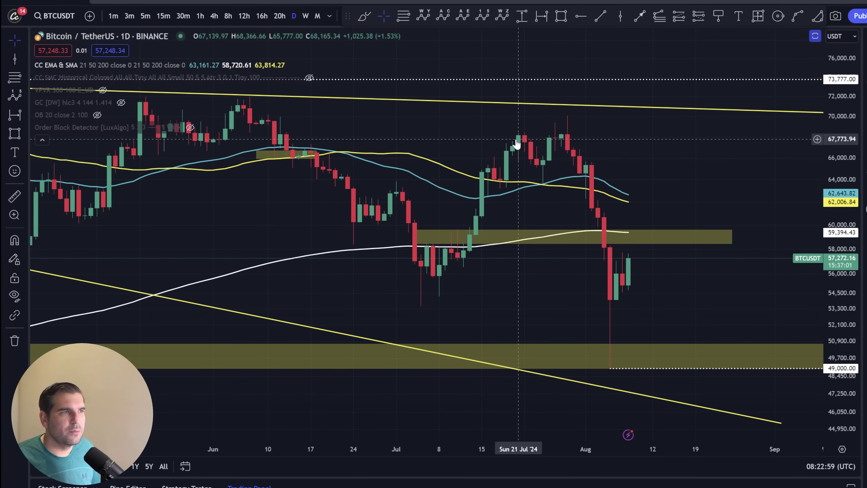
double_click(674, 278)
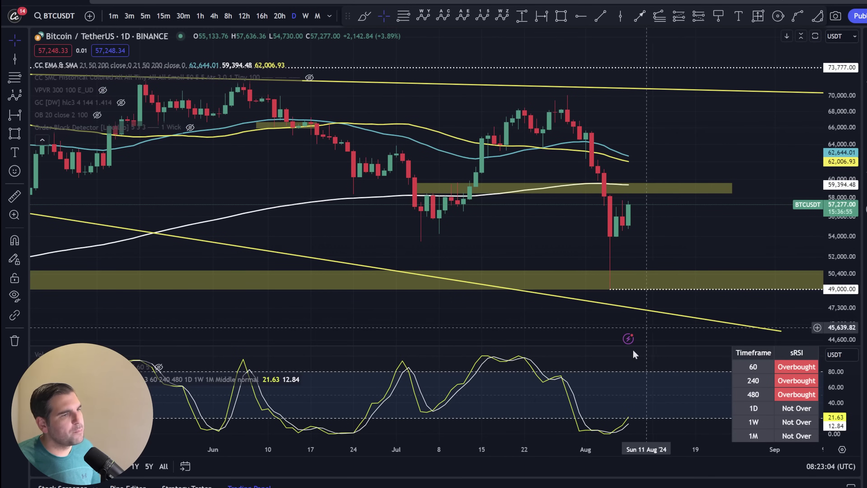
- Maximize the indicator pane, hide the Cheeky Crypto sRSI and show the Divergence Indicator on the daily chart
double_click(639, 369)
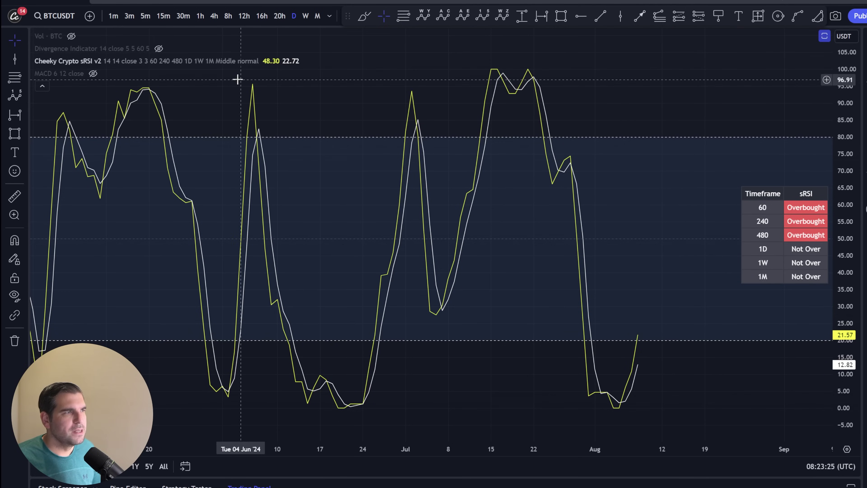
left_click(268, 60)
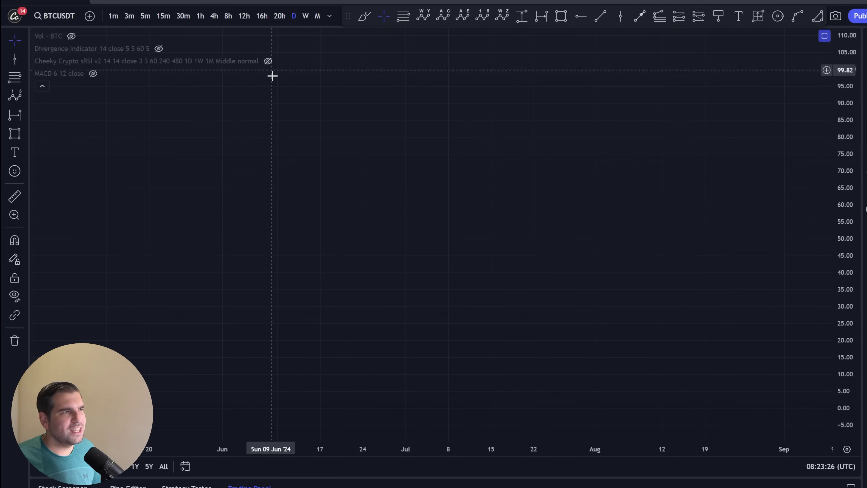
left_click(158, 48)
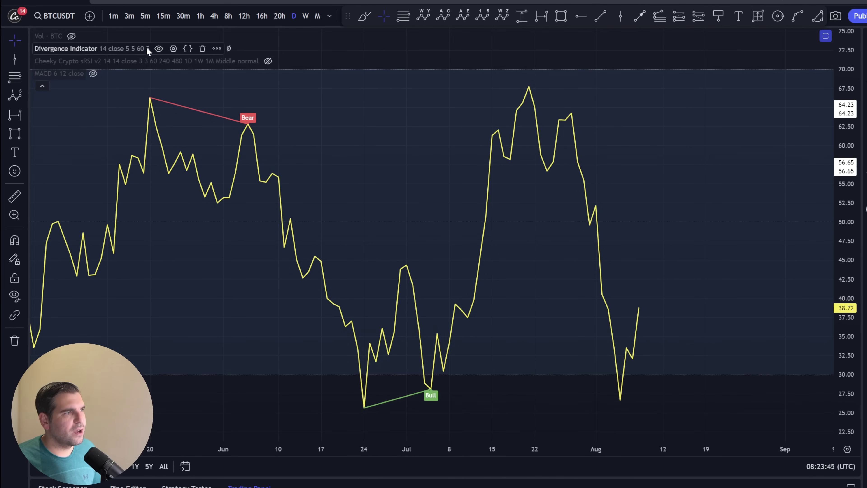
- Hide the Divergence Indicator, show the BTC volume bars and restore the pane beneath the price chart
left_click(159, 49)
left_click(72, 37)
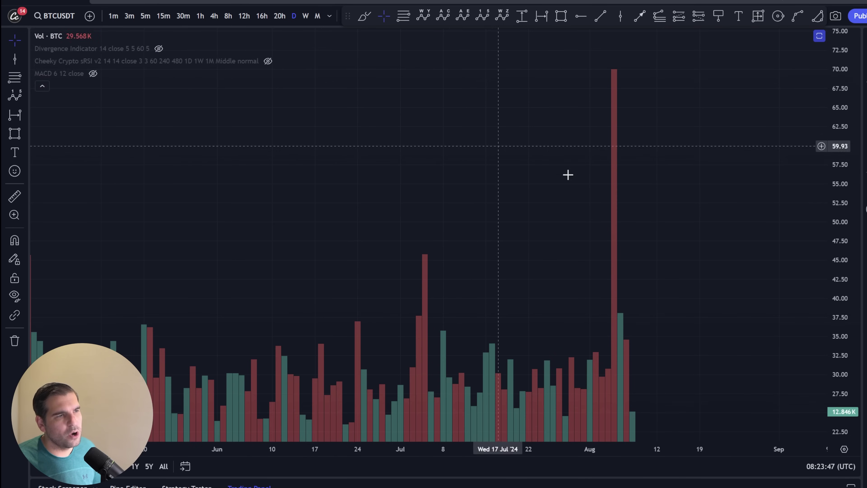
double_click(652, 188)
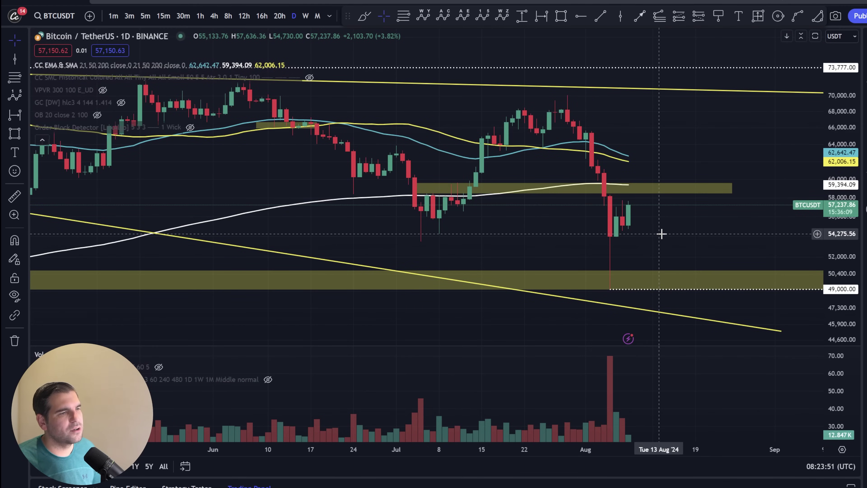
- Maximize the price pane and examine the wider daily structure between the two yellow trendlines, back through 2023
double_click(669, 235)
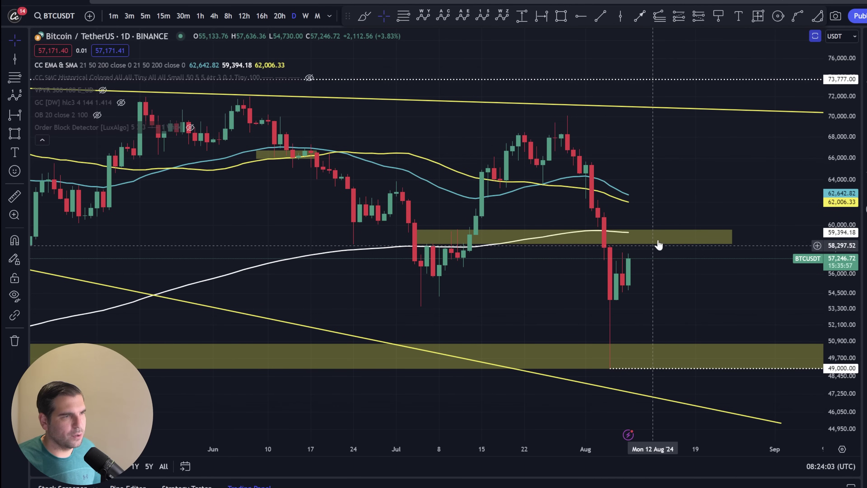
scroll(658, 245, "down", 8)
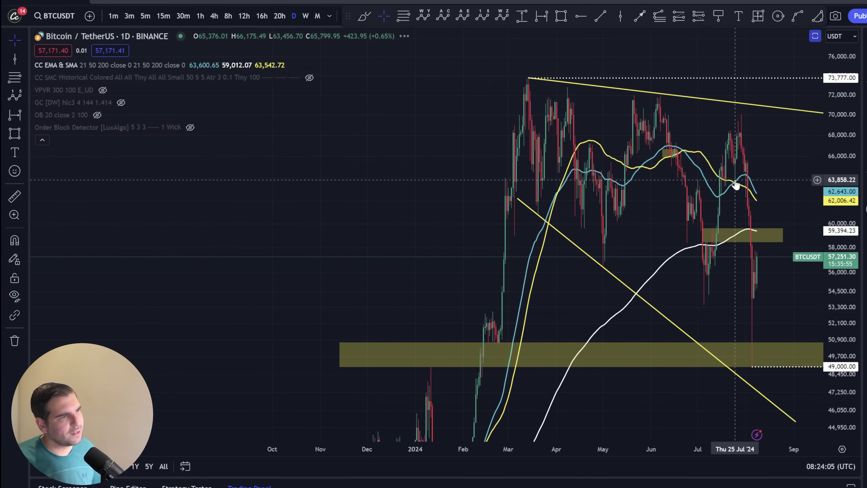
left_click_drag(681, 294, 493, 281)
left_click_drag(850, 266, 852, 321)
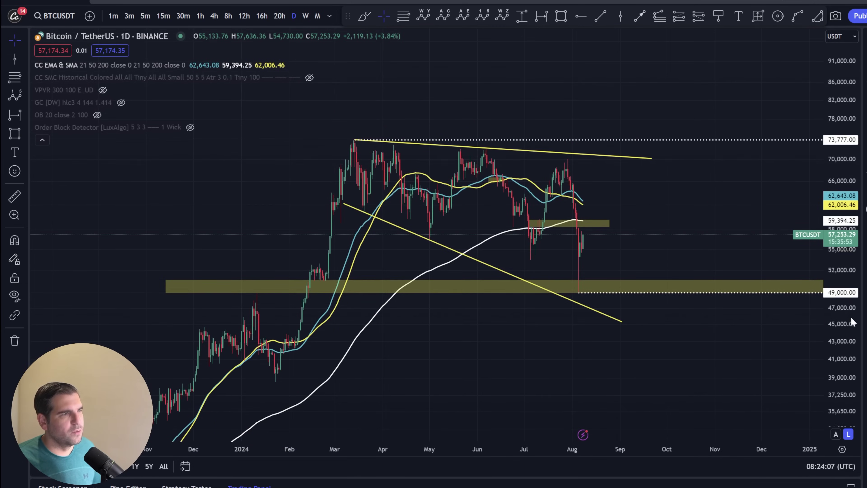
scroll(716, 233, "down", 4)
left_click_drag(648, 246, 478, 251)
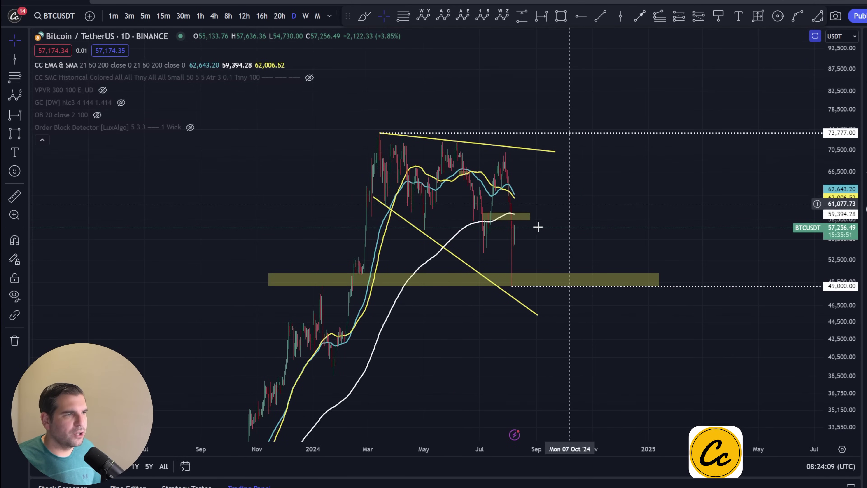
mouse_move(471, 341)
left_mouse_down()
mouse_move(590, 132)
mouse_move(636, 225)
left_mouse_up()
left_click_drag(703, 146, 536, 359)
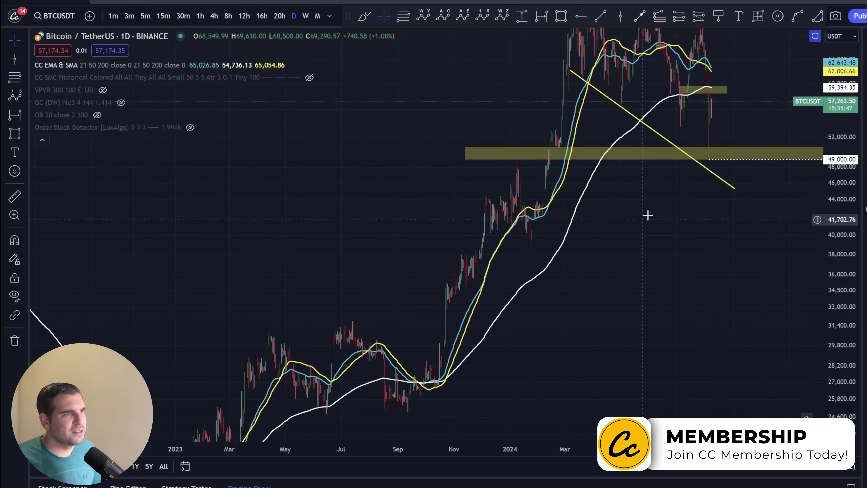
left_click_drag(647, 215, 526, 327)
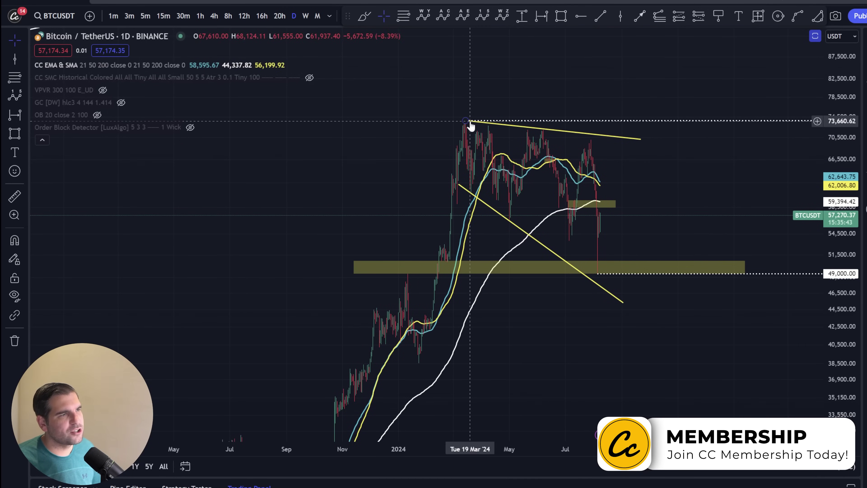
left_click_drag(695, 325, 634, 313)
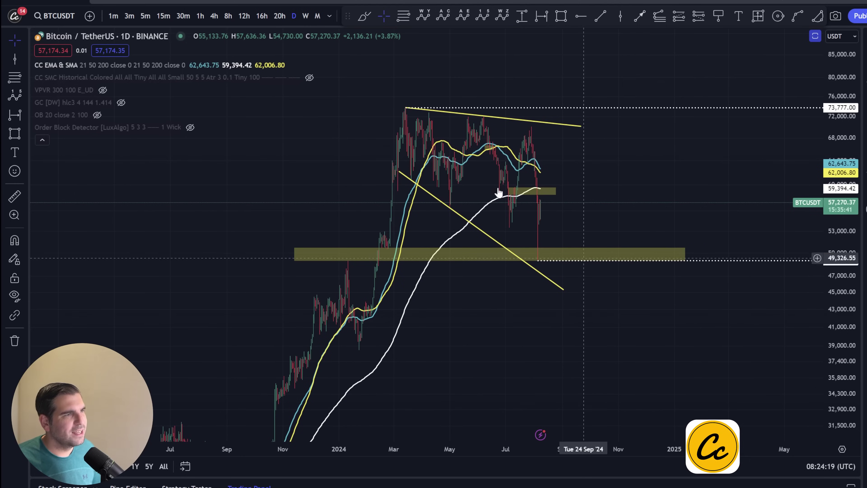
left_click_drag(483, 316, 575, 228)
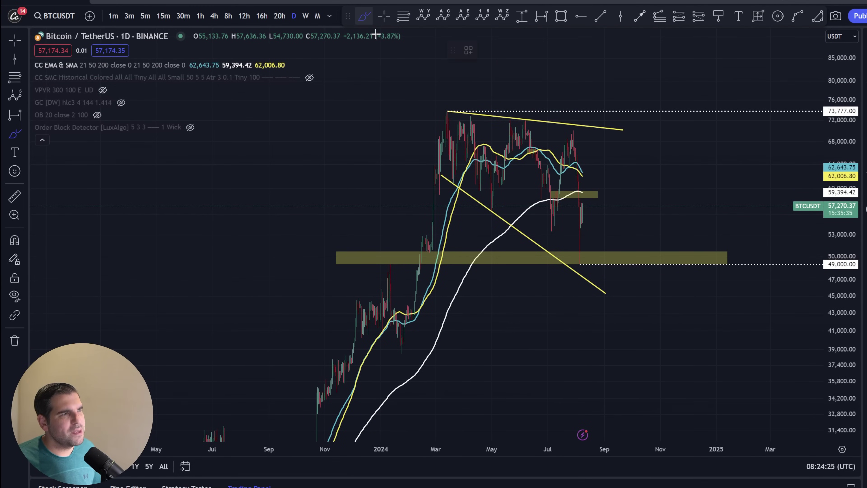
- Circle the three price swings below the upper trendline with the brush and sketch a downward arrow into the 49,000 support zone
mouse_move(469, 113)
left_mouse_down()
mouse_move(443, 161)
mouse_move(454, 116)
left_mouse_up()
mouse_move(519, 108)
left_mouse_down()
mouse_move(481, 196)
mouse_move(494, 128)
left_mouse_up()
mouse_move(565, 118)
left_mouse_down()
mouse_move(575, 179)
mouse_move(558, 132)
left_mouse_up()
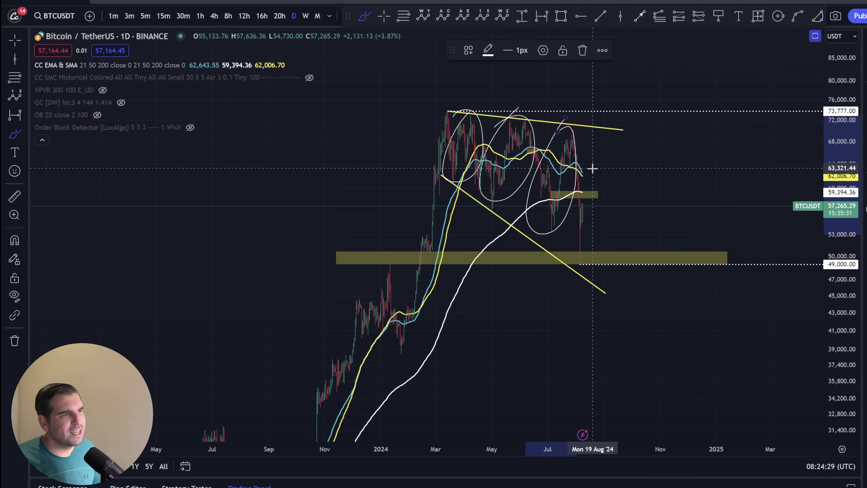
mouse_move(618, 138)
left_mouse_down()
mouse_move(681, 232)
mouse_move(745, 205)
mouse_move(651, 236)
left_mouse_up()
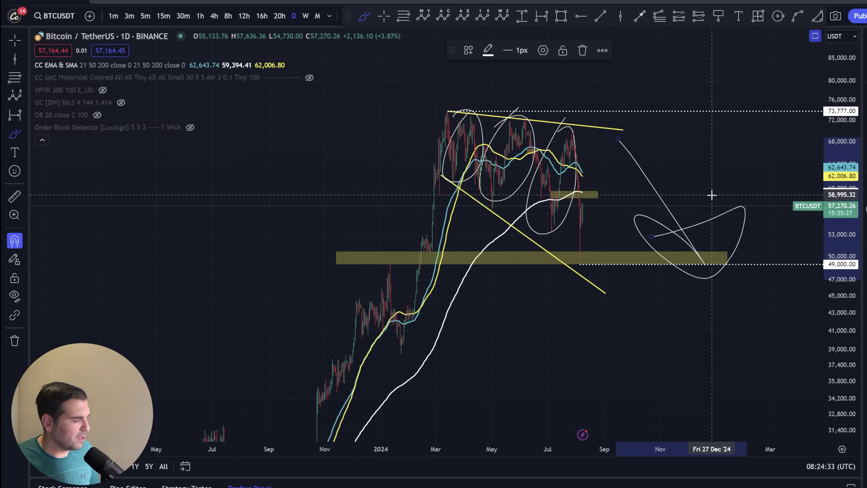
- Undo the brush circles and the arrow, and try one more vertical brush stroke beside the price before undoing it
key("ctrl+z")
key("ctrl+z")
key("ctrl+z")
key("ctrl+z")
key("ctrl+z")
key("ctrl+z")
key("ctrl+z")
mouse_move(667, 145)
left_mouse_down()
mouse_move(724, 286)
mouse_move(739, 244)
mouse_move(663, 257)
left_mouse_up()
key("ctrl+z")
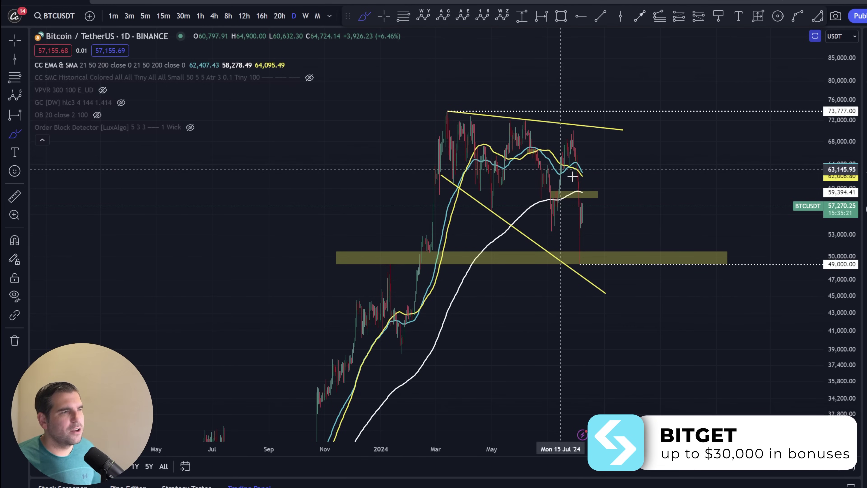
- Brush a loop around the whole range and one around the recent lows, undoing each, and return to the crosshair cursor
mouse_move(612, 152)
left_mouse_down()
mouse_move(739, 237)
mouse_move(534, 120)
left_mouse_up()
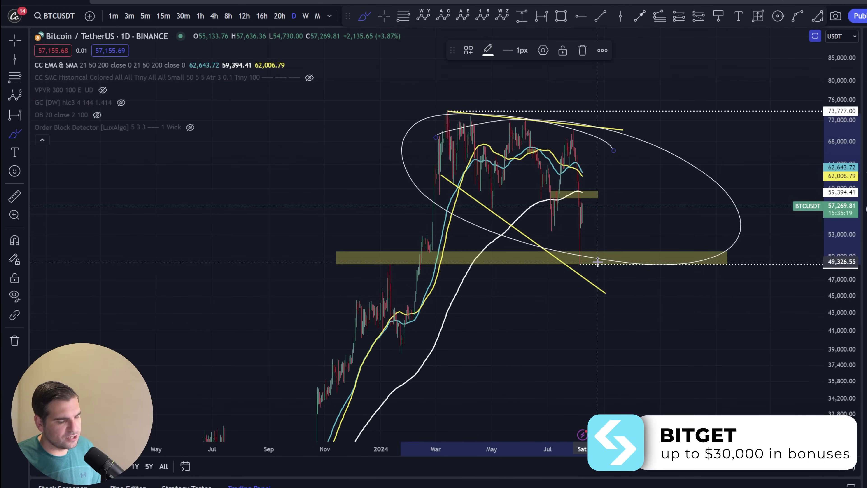
key("ctrl+z")
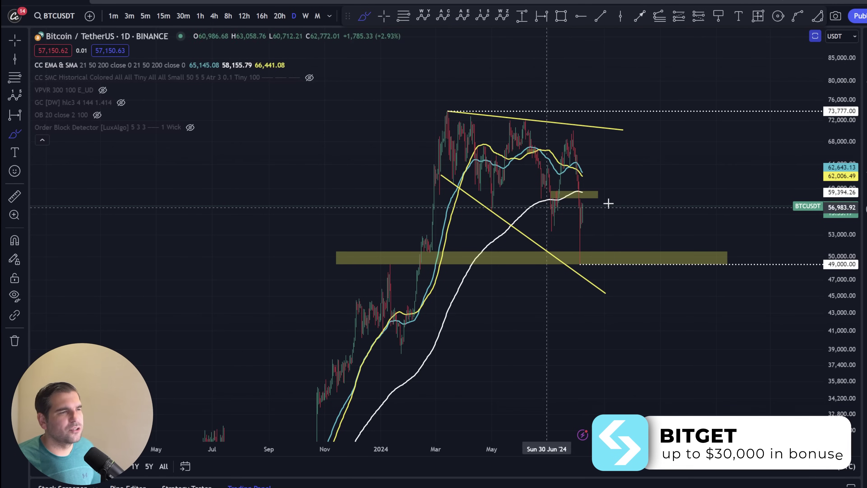
mouse_move(600, 188)
left_mouse_down()
mouse_move(567, 248)
mouse_move(522, 230)
left_mouse_up()
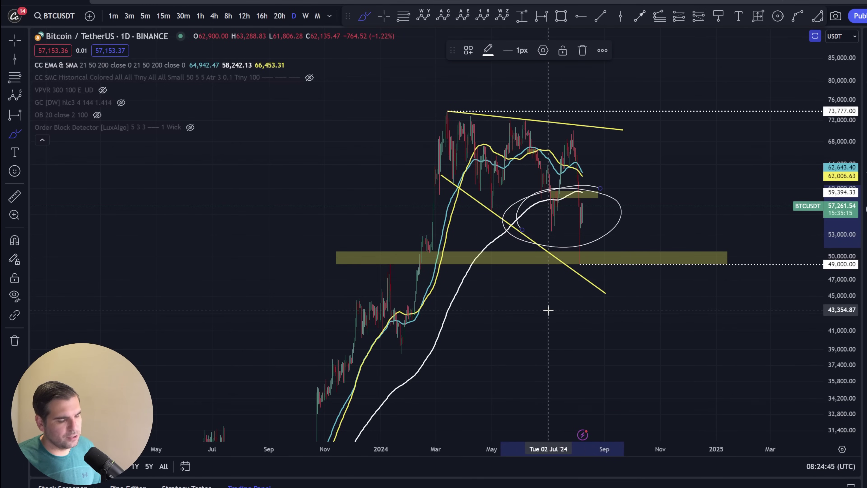
key("ctrl+z")
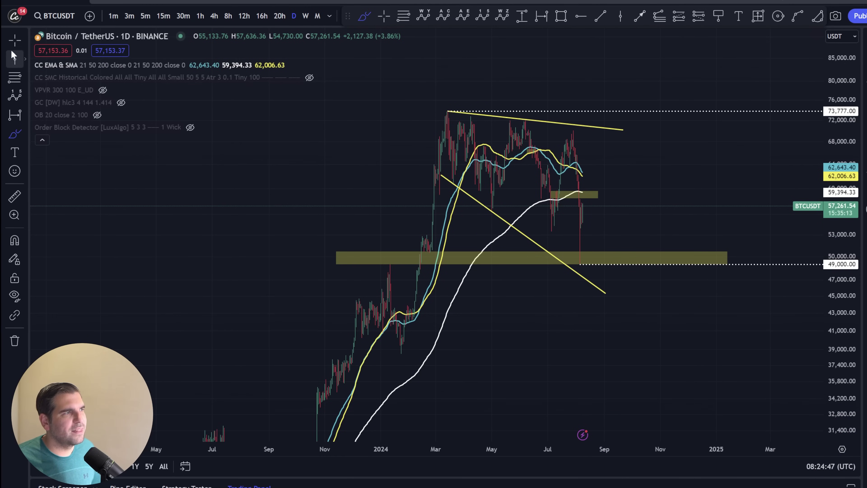
left_click(14, 39)
- Switch the chart to the weekly timeframe and frame the price with its moving averages from 2022 onward
left_click_drag(579, 329, 482, 274)
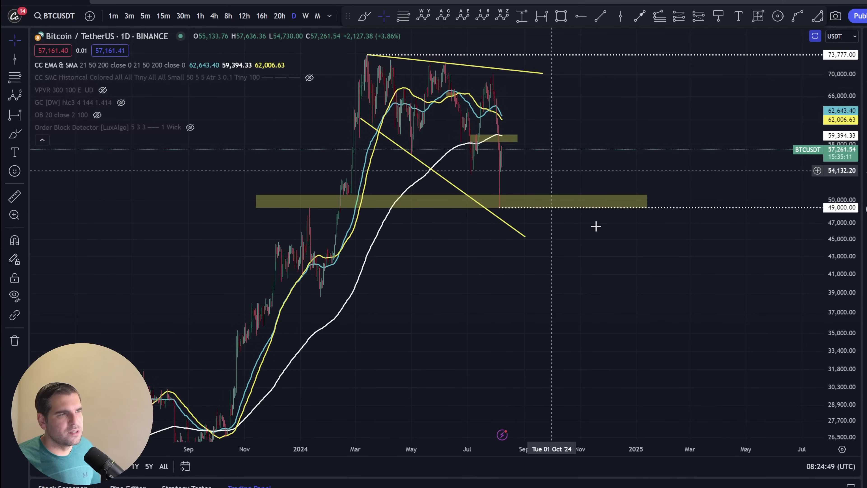
left_click_drag(600, 179, 618, 202)
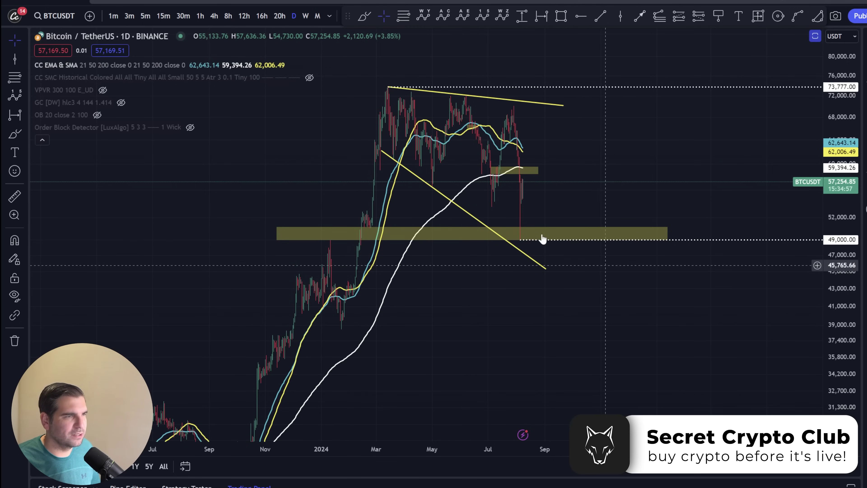
left_click_drag(592, 267, 584, 302)
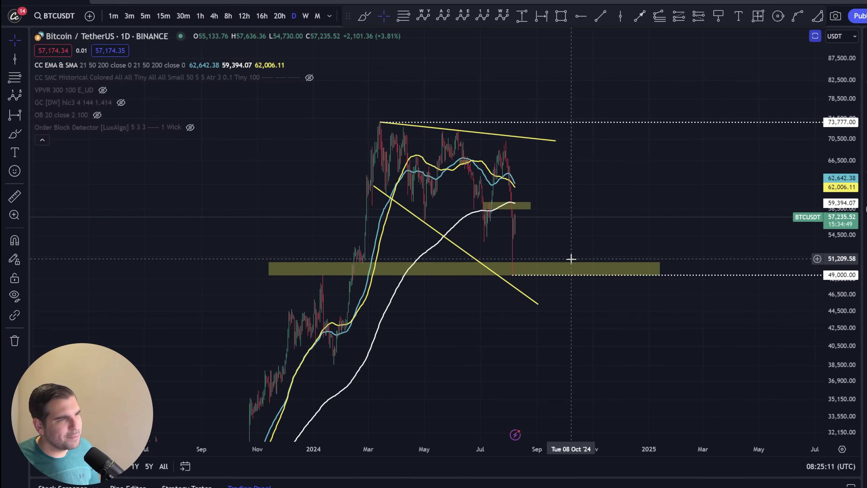
left_click(305, 16)
left_click_drag(592, 294, 735, 228)
left_click_drag(840, 113, 840, 378)
scroll(631, 298, "up", 10)
left_click_drag(428, 315, 775, 287)
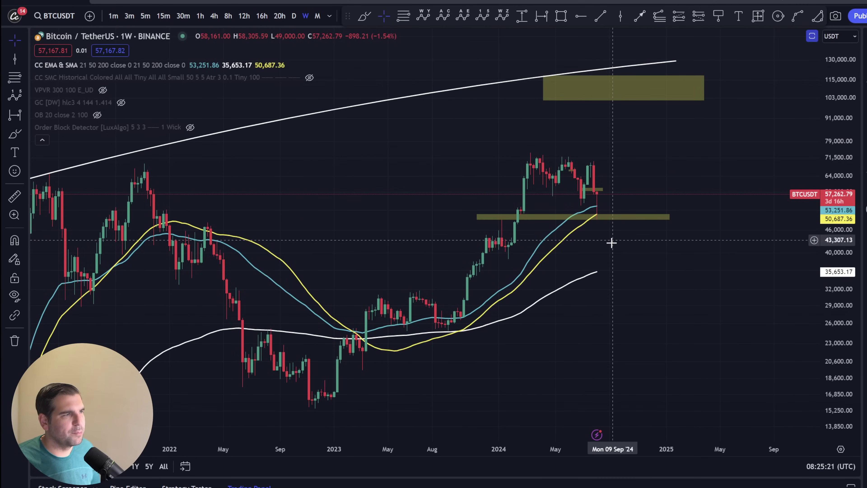
- Examine the weekly price against its moving averages and the support zone, comparing it with the 2019–2020 trendline and March 2020 drop
scroll(604, 244, "down", 3)
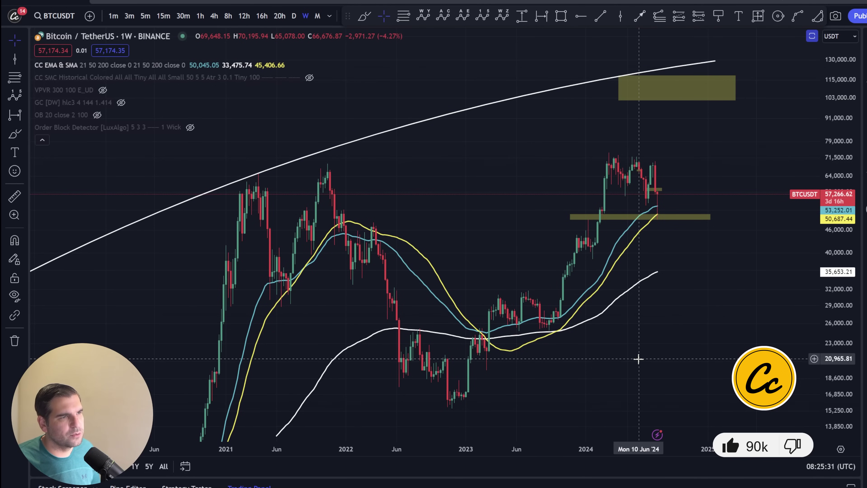
scroll(639, 357, "left", 10)
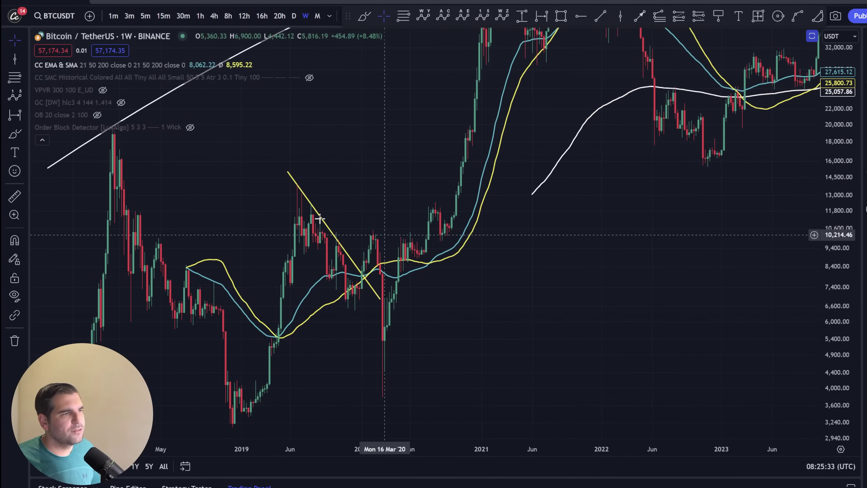
scroll(610, 213, "right", 10)
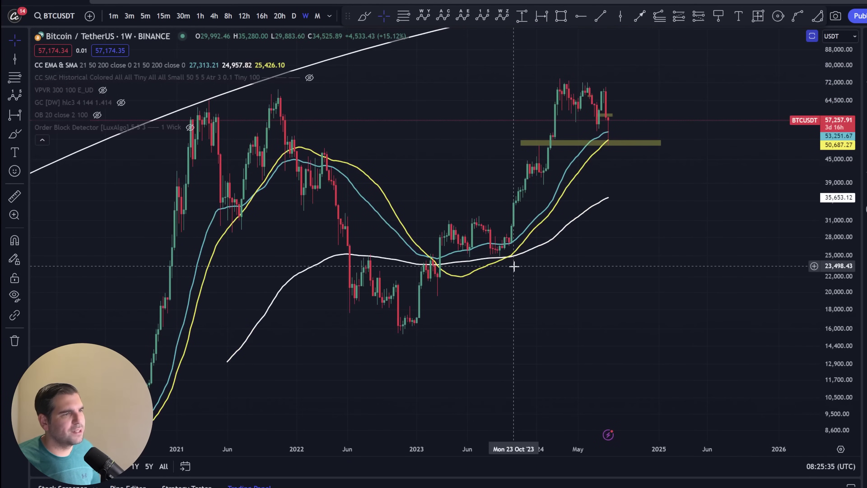
left_click_drag(603, 261, 593, 300)
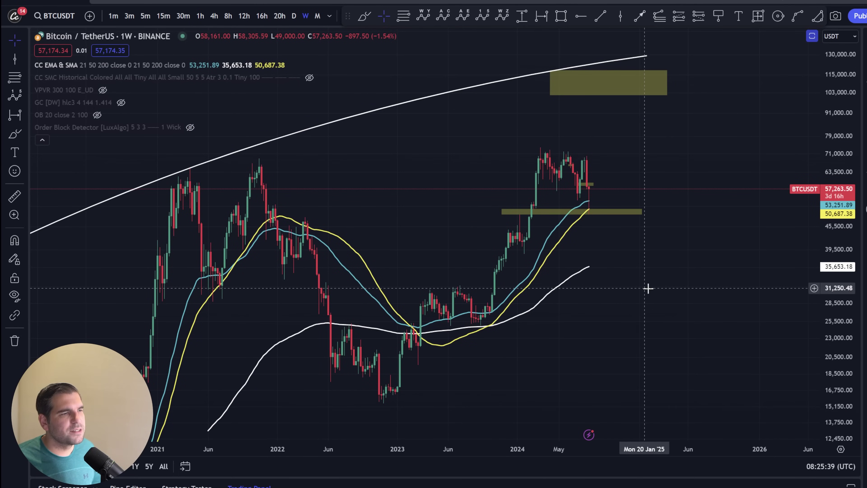
mouse_move(646, 287)
left_mouse_down()
mouse_move(666, 260)
mouse_move(654, 299)
left_mouse_up()
scroll(644, 298, "up", 3)
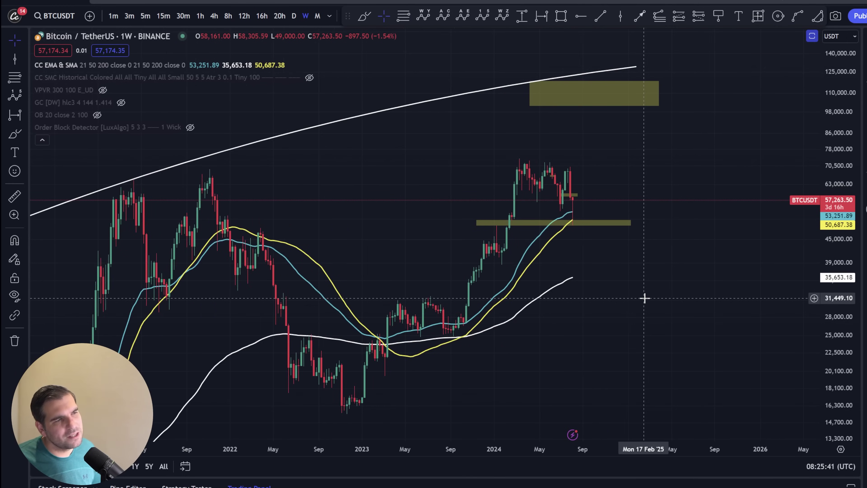
left_click_drag(598, 291, 668, 304)
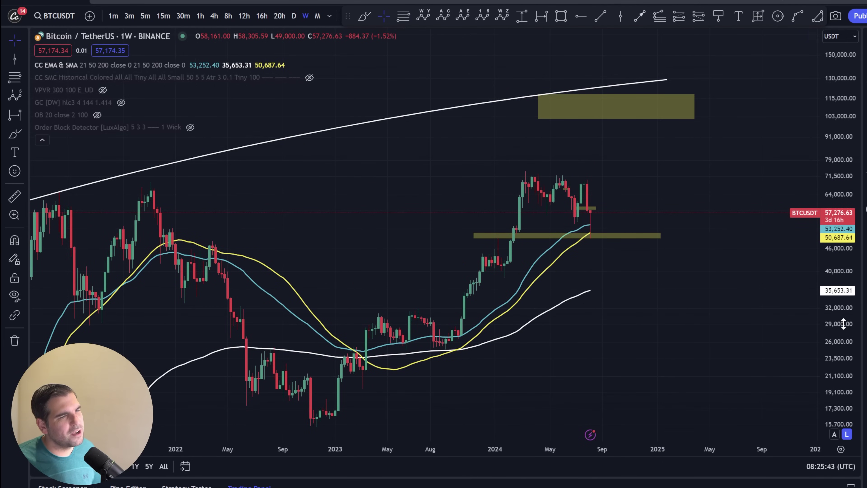
left_click_drag(844, 324, 839, 254)
left_click_drag(758, 297, 752, 339)
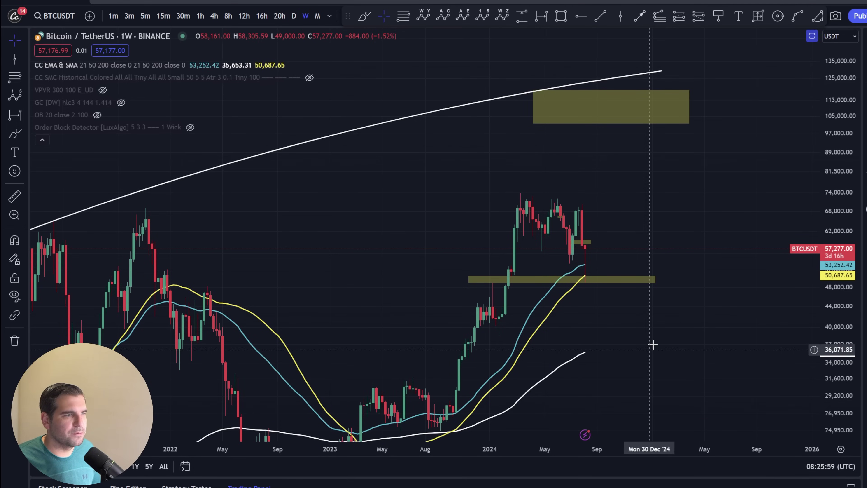
left_click_drag(550, 299, 573, 204)
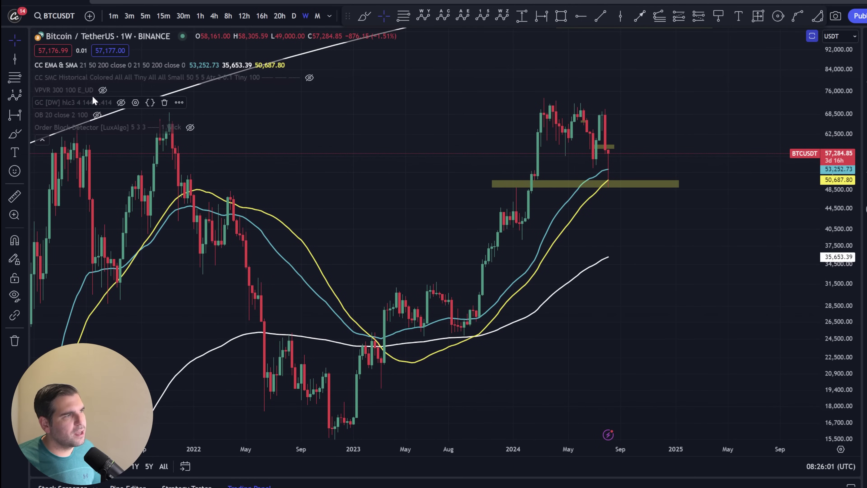
- Show the CC SMC indicator on the weekly chart and inspect its premium, equilibrium and order block zones
left_click(309, 78)
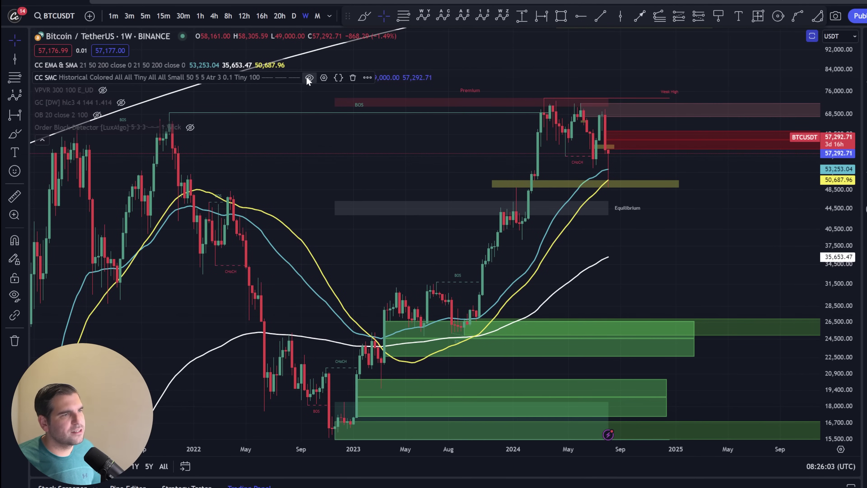
scroll(477, 137, "down", 3)
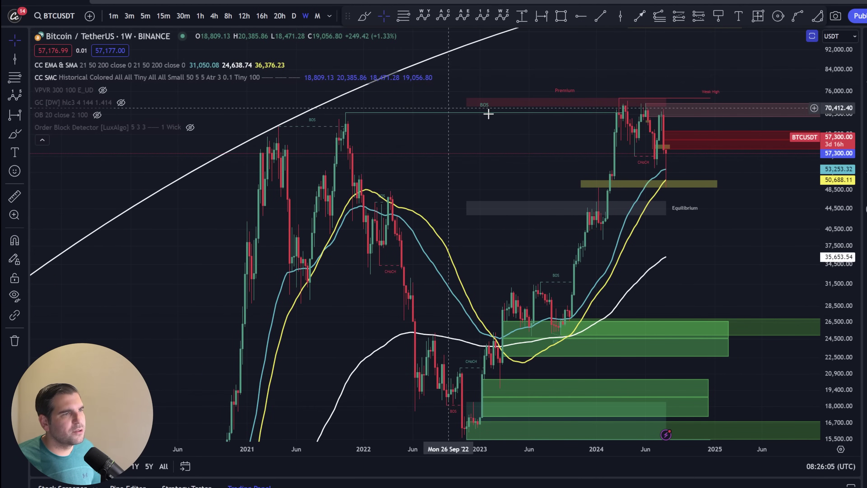
scroll(480, 216, "up", 4)
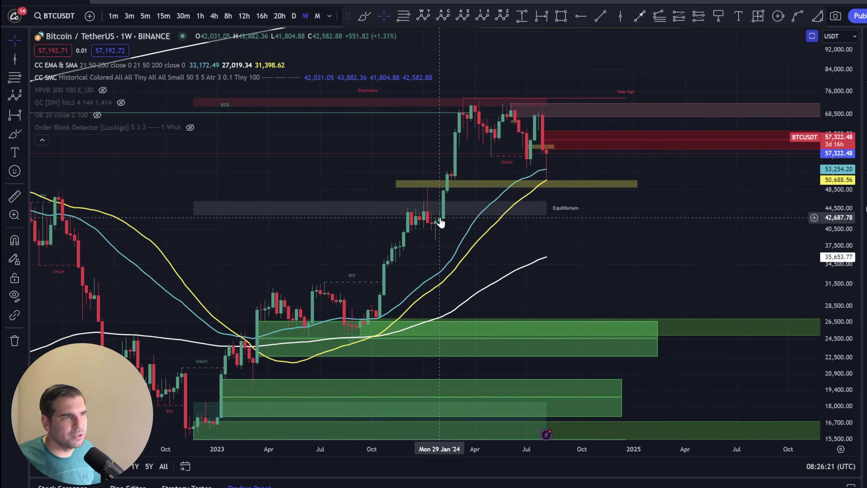
- Hide the CC SMC indicator, show the GC [DW] channel on the weekly chart, and inspect the current price against its bands
mouse_move(267, 82)
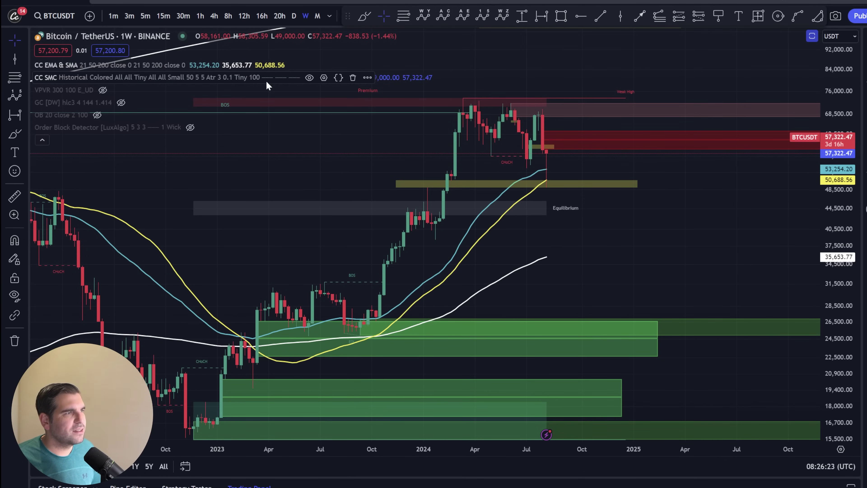
left_click(310, 77)
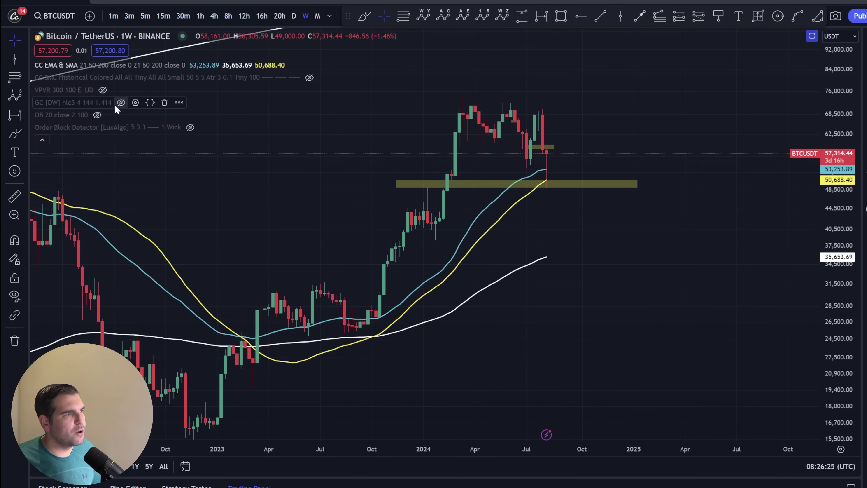
left_click(122, 104)
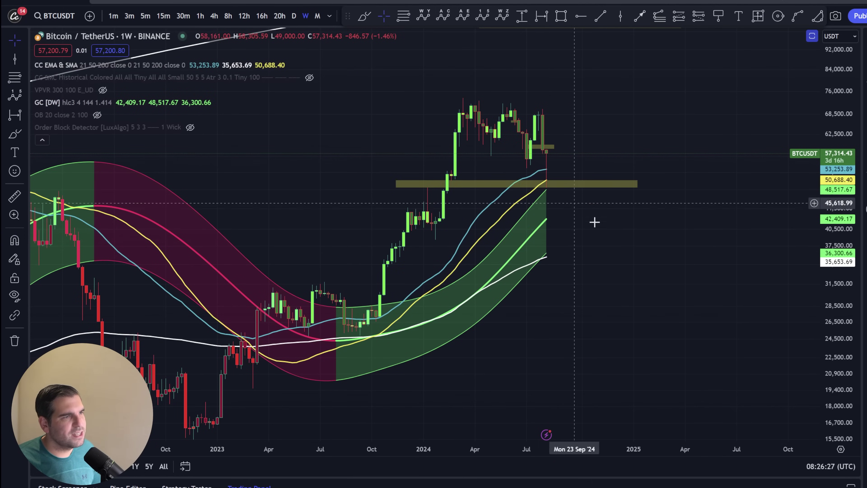
left_click_drag(765, 288, 800, 341)
scroll(800, 340, "up", 5)
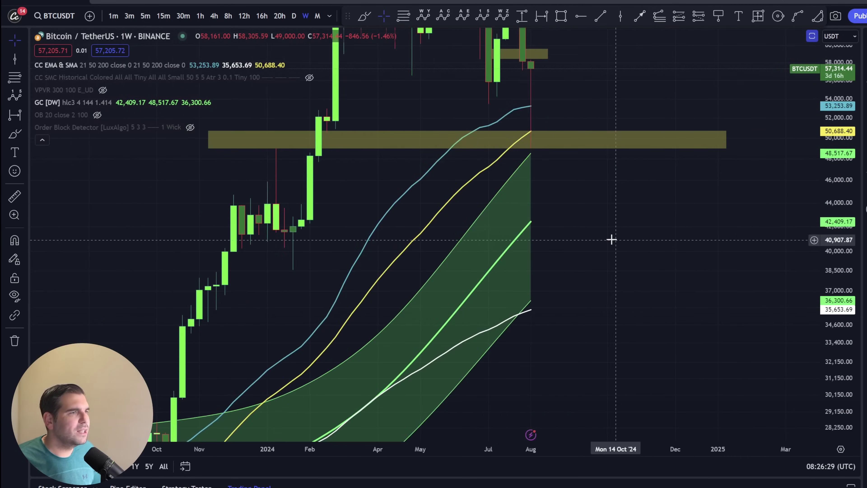
left_click_drag(699, 212, 702, 238)
scroll(720, 294, "down", 8)
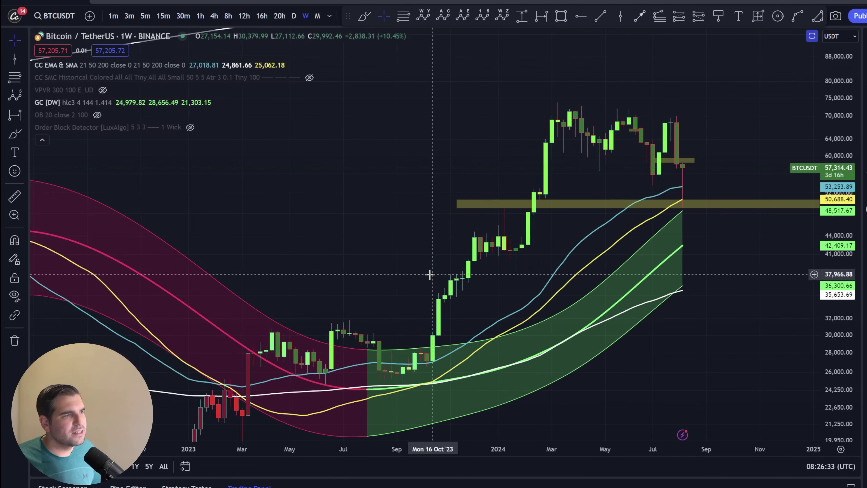
- Compare the weekly price's 2021–2022 breakdown through the GC [DW] channel and moving averages with the current price above the channel
left_click_drag(457, 243, 754, 147)
scroll(485, 149, "up", 5)
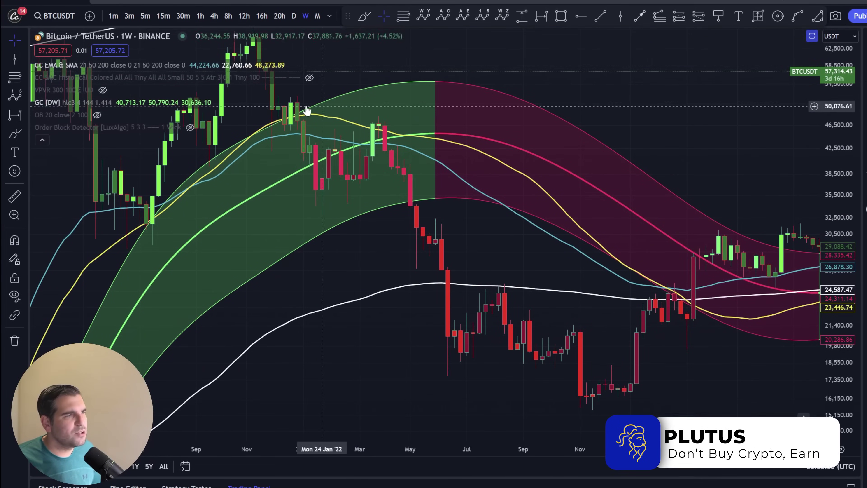
left_click_drag(321, 279, 646, 353)
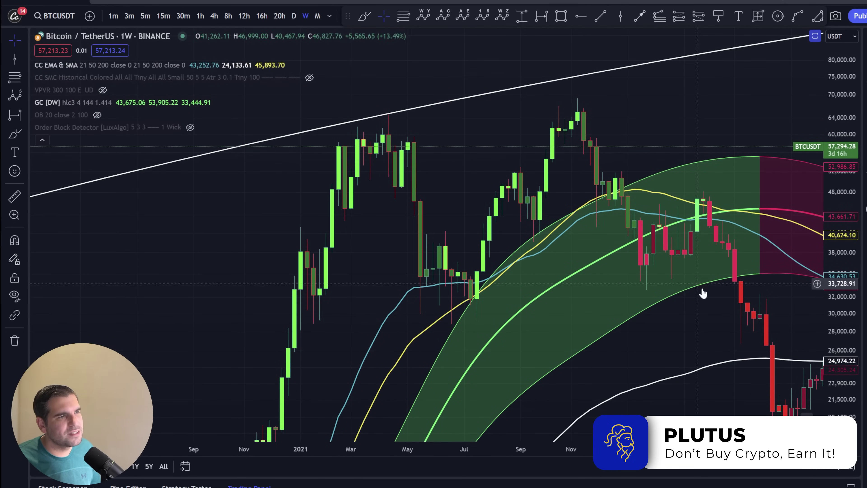
scroll(702, 293, "right", 10)
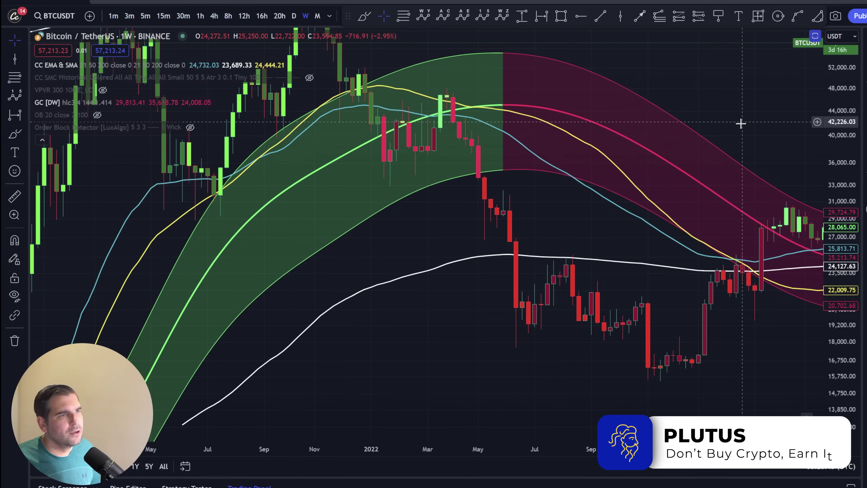
left_click_drag(742, 121, 51, 304)
scroll(576, 339, "left", 3)
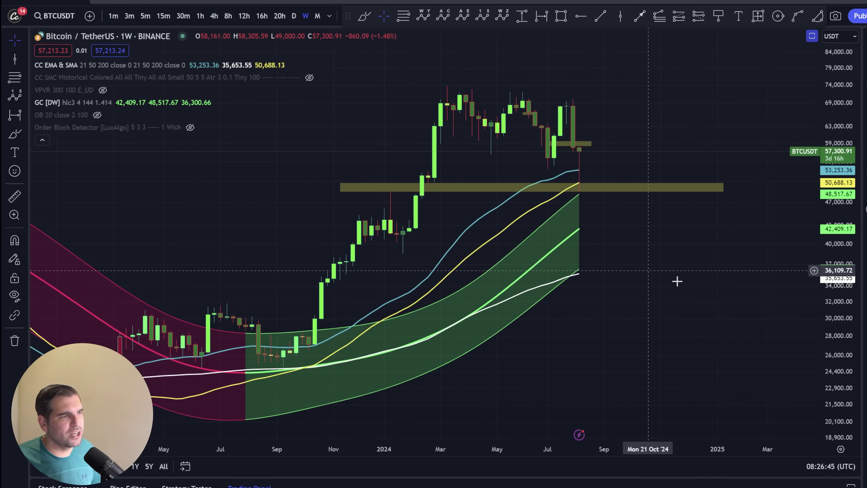
scroll(622, 281, "left", 3)
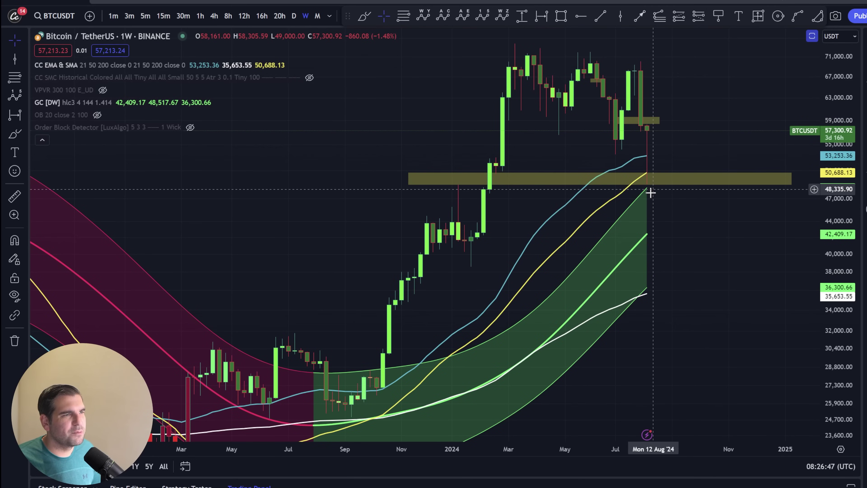
scroll(670, 227, "left", 1)
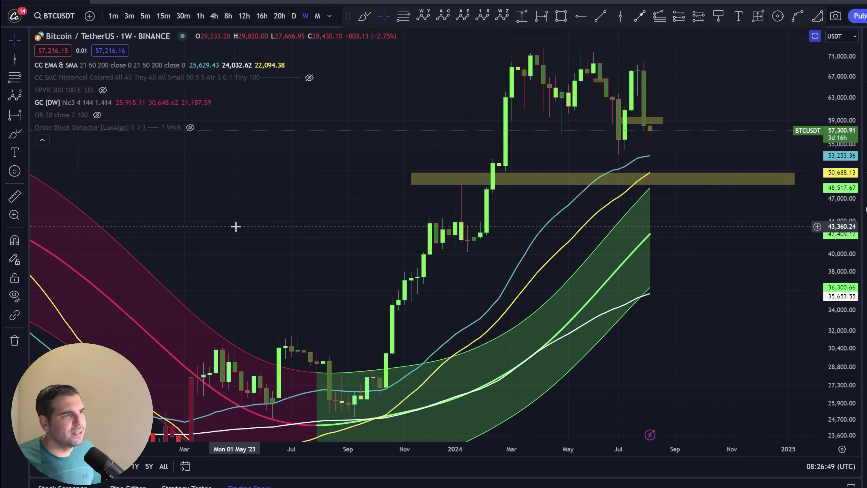
- Examine how the weekly price behaved around the GC [DW] channel in mid-2021, the 2018 decline and the 2020 drop
left_click_drag(234, 226, 388, 218)
left_click_drag(832, 79, 832, 343)
scroll(665, 345, "down", 5)
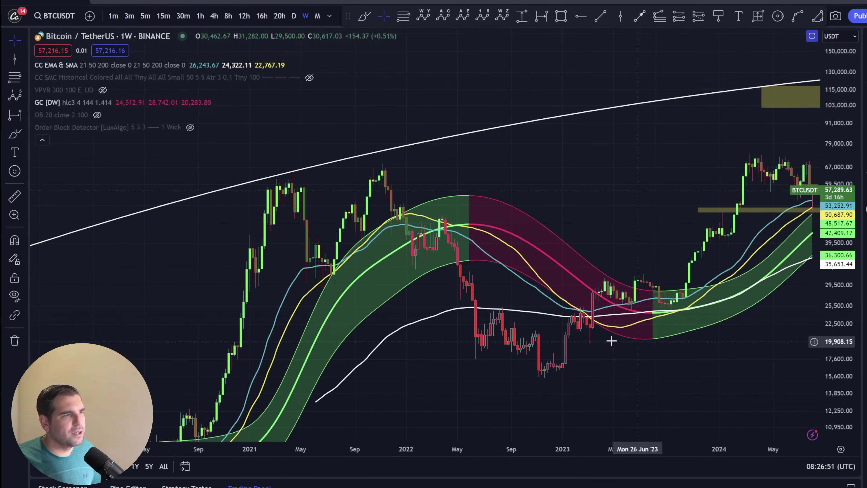
scroll(561, 310, "left", 15)
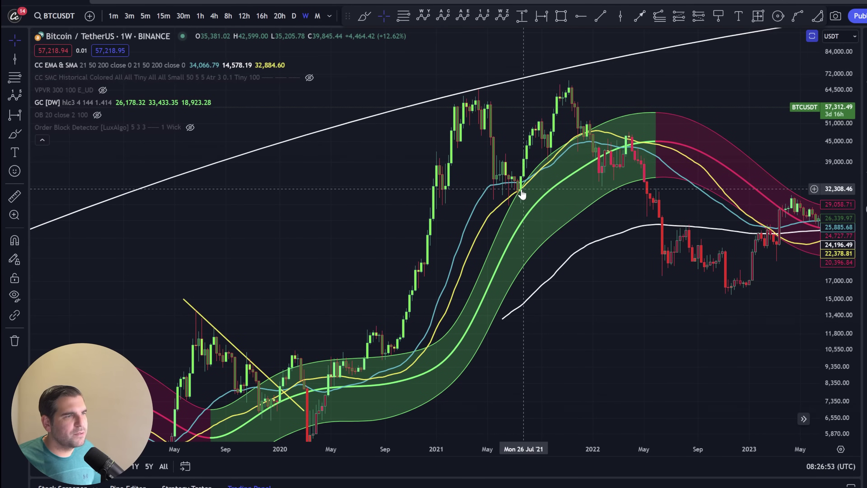
scroll(517, 200, "left", 1)
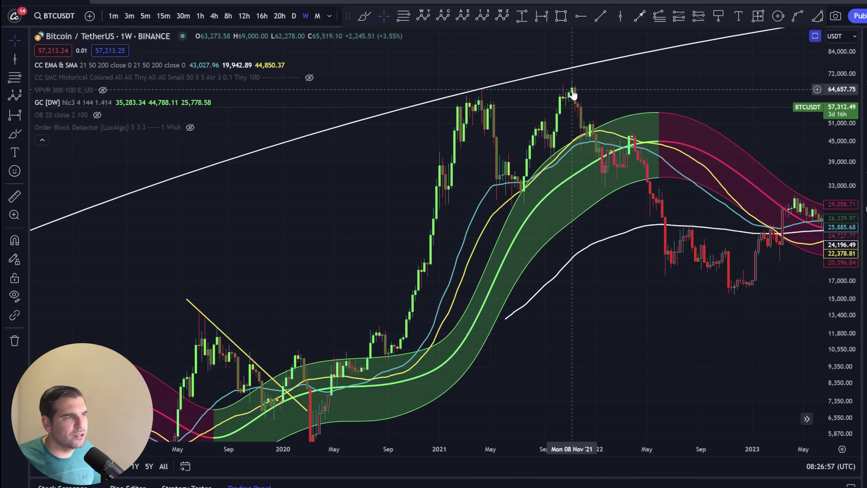
scroll(430, 219, "left", 20)
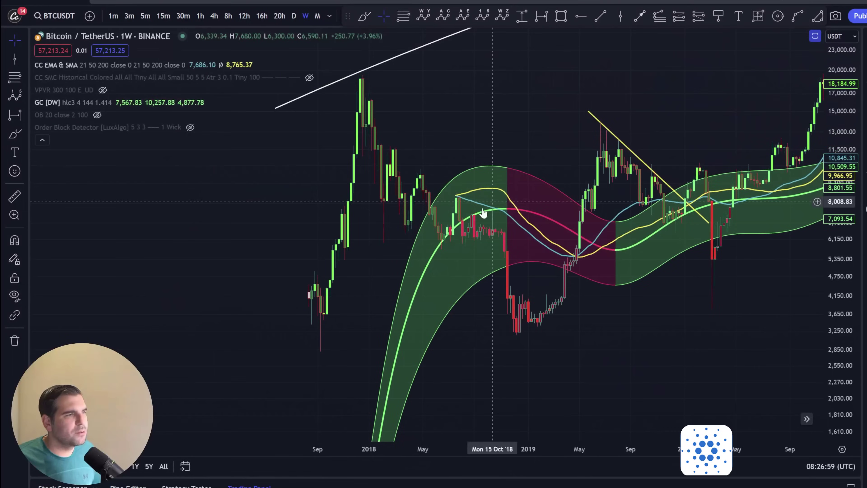
scroll(460, 208, "left", 18)
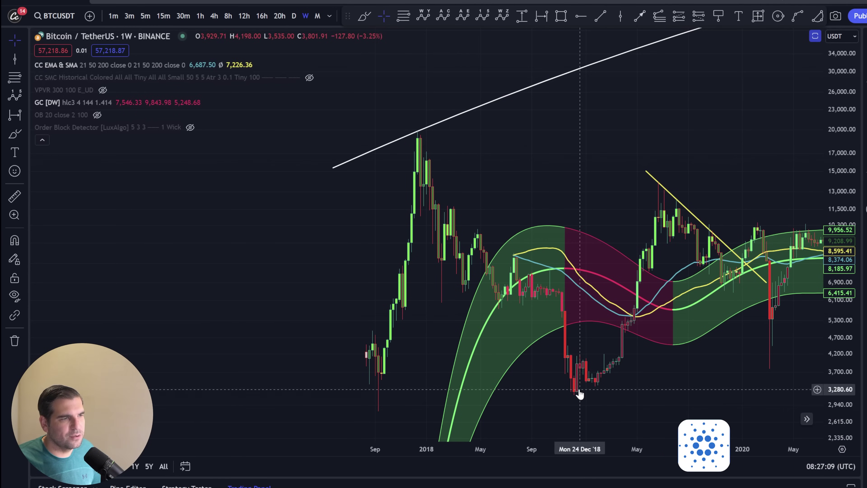
left_click_drag(710, 343, 327, 375)
left_click_drag(718, 218, 492, 367)
left_click_drag(662, 154, 720, 102)
left_click_drag(236, 244, 414, 126)
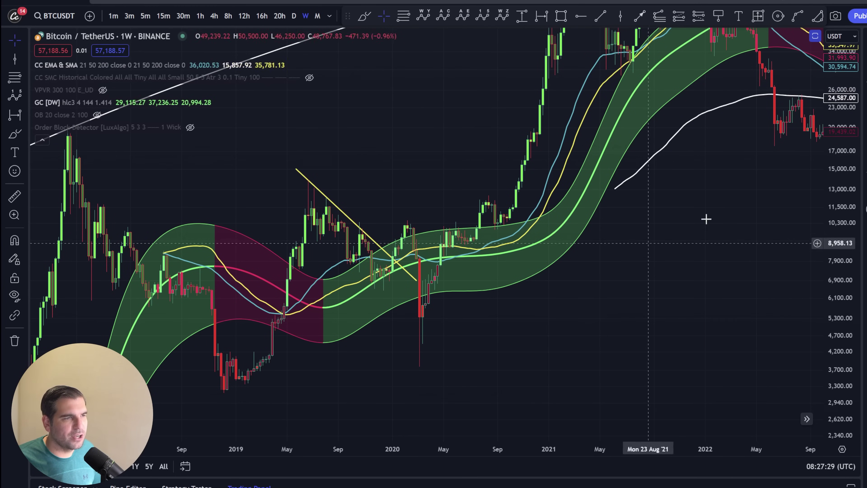
- Reframe the 2023–2024 weekly price against the GC [DW] channel and support zone, and hide the channel indicator
left_click_drag(708, 219, 319, 403)
left_click_drag(625, 313, 561, 325)
left_click_drag(839, 333, 835, 149)
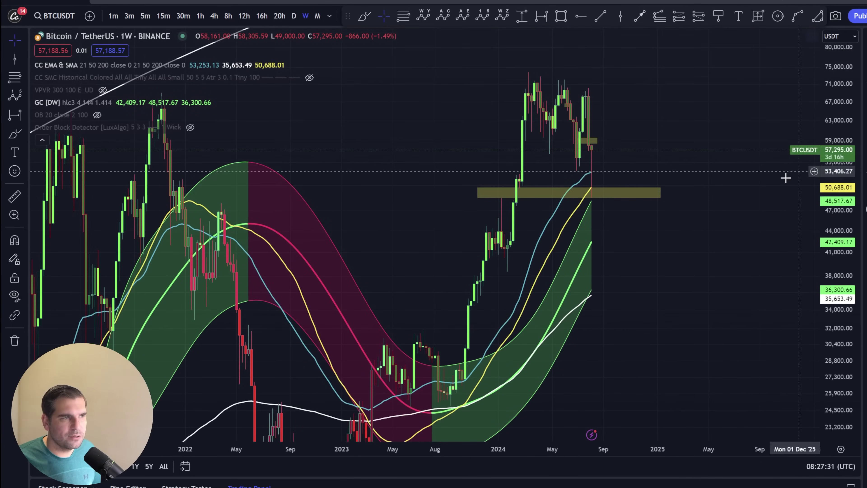
scroll(611, 267, "up", 6)
left_click_drag(485, 267, 654, 260)
scroll(596, 266, "left", 5)
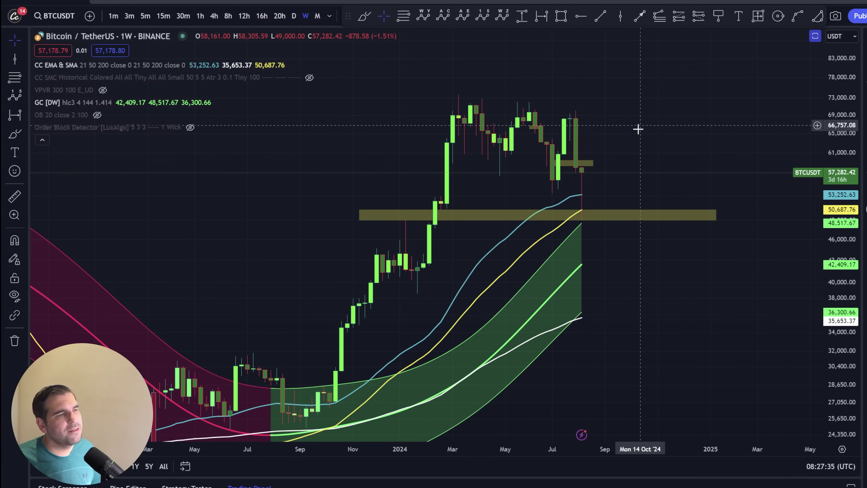
left_click_drag(639, 129, 643, 116)
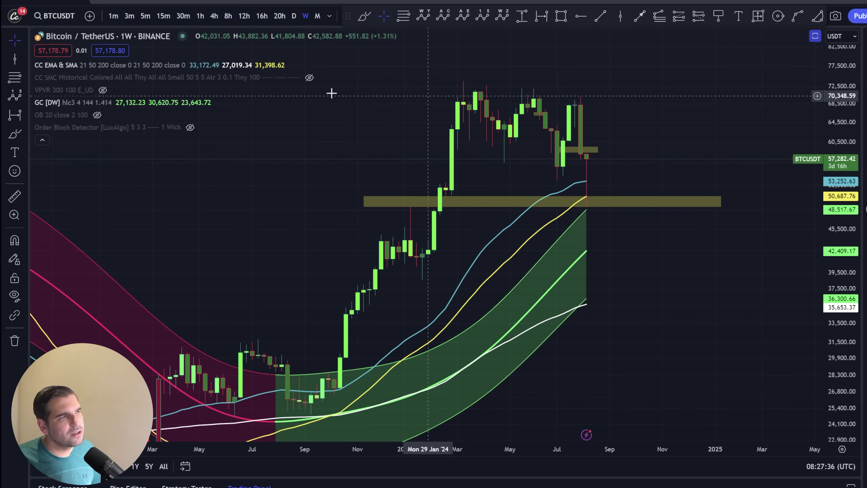
left_click(120, 103)
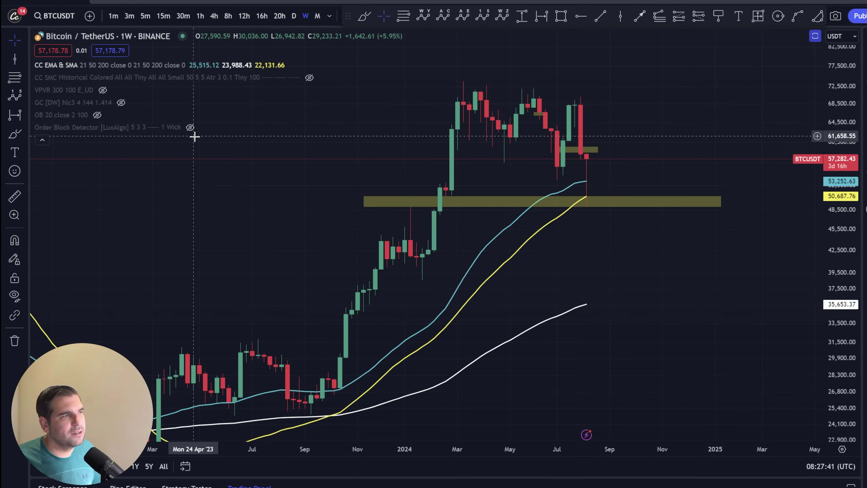
- Show the Order Block Detector [LuxAlgo], inspect the demand zones beneath the weekly price, and swap it for the OB indicator
left_click(190, 127)
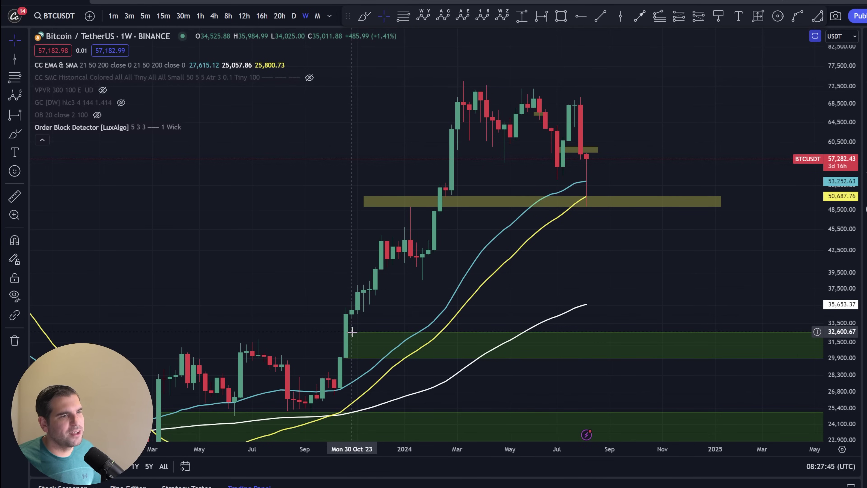
left_click_drag(668, 298, 667, 205)
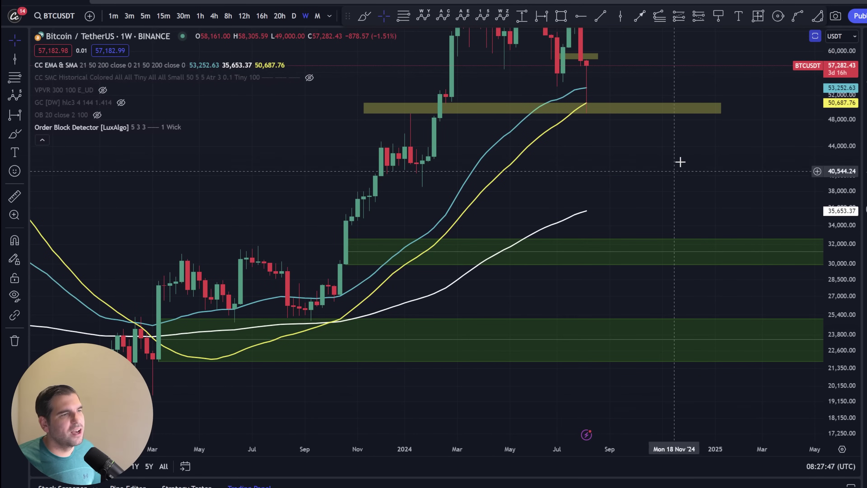
left_click_drag(679, 167, 659, 277)
mouse_move(78, 130)
left_click(190, 127)
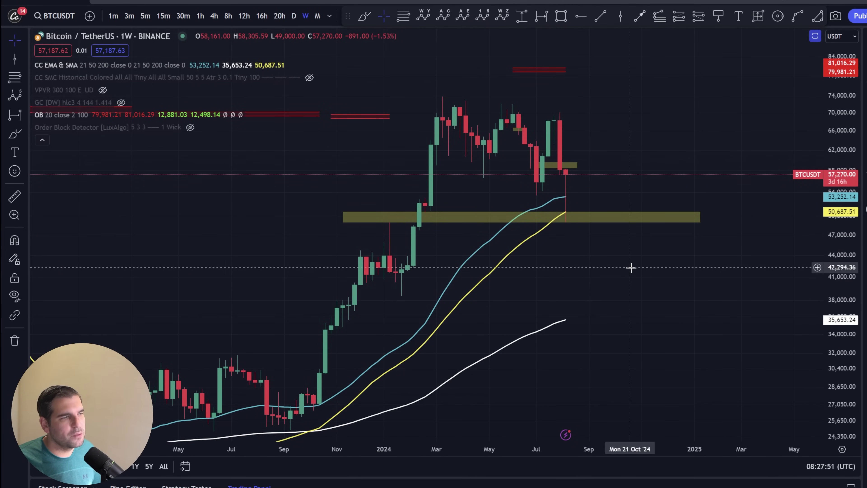
- Inspect the OB indicator's red resistance levels above the weekly price from 2021 onward and hide the indicator
scroll(614, 249, "down", 3)
left_click_drag(708, 310, 549, 343)
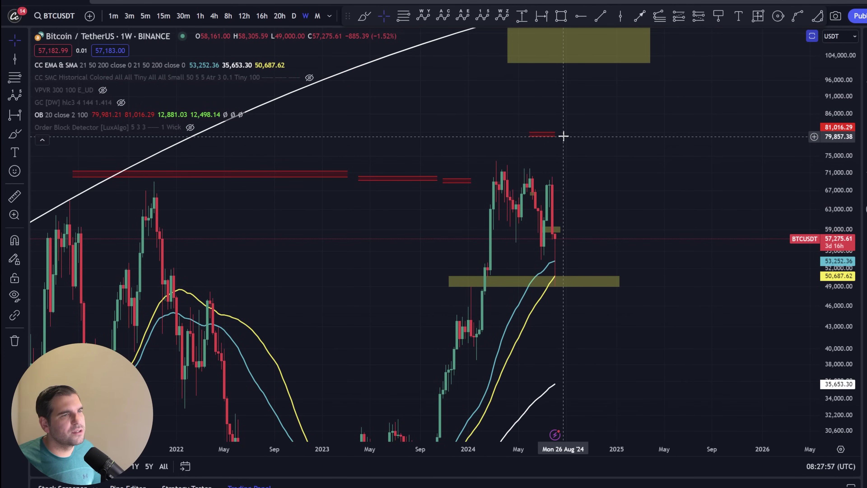
mouse_move(54, 117)
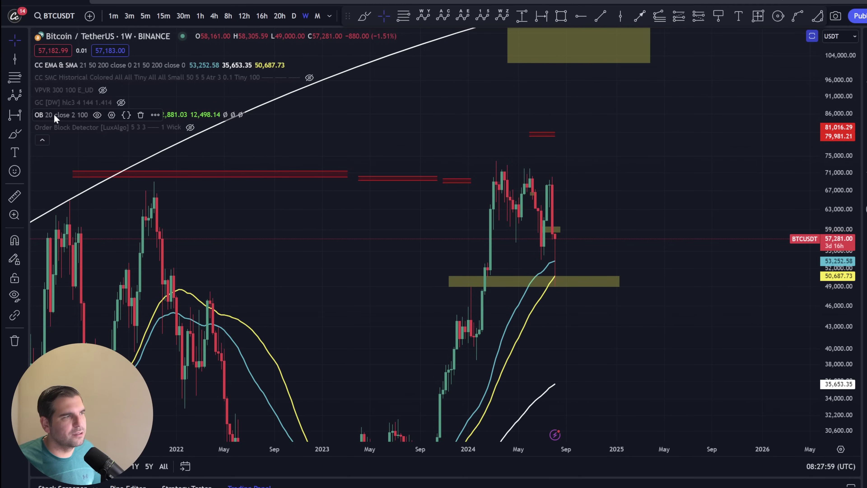
left_click(96, 116)
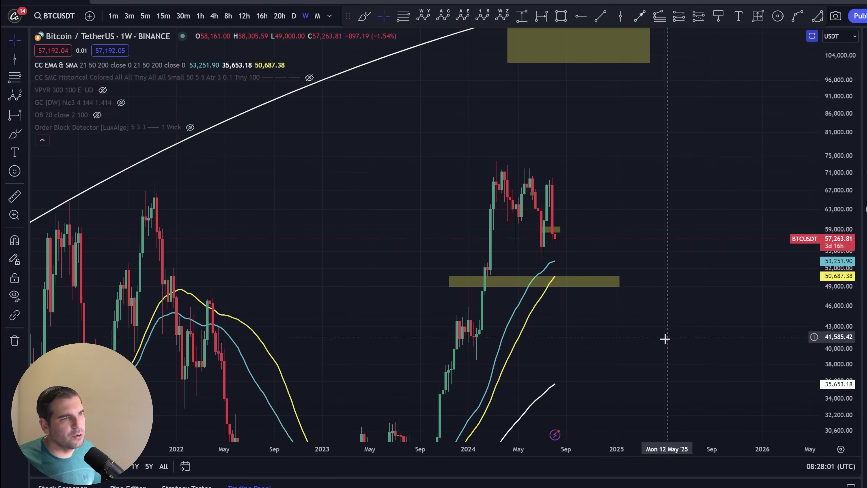
- Frame the weekly price from 2020 onward together with the long-term white trendline and the upper yellow target zone
scroll(600, 255, "up", 5)
scroll(647, 258, "down", 8)
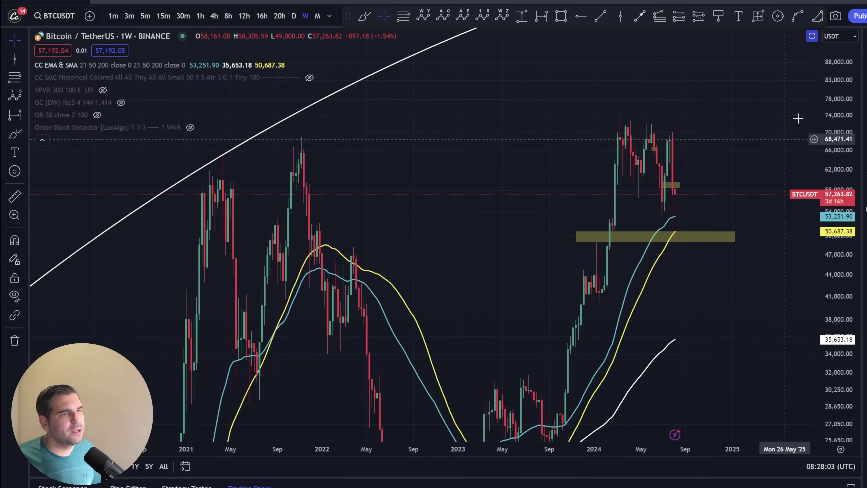
scroll(753, 321, "down", 6)
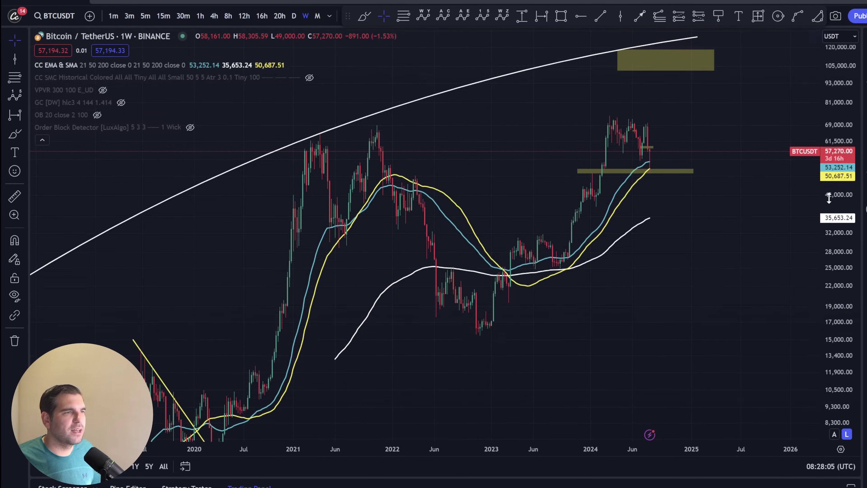